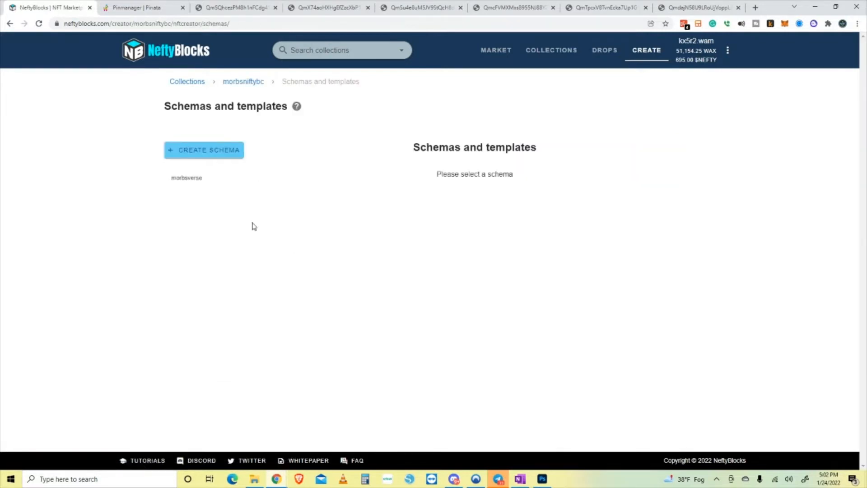
- Open the morbsverse schema and inspect the attributes of the QUANTUM EMPLOYEE OF THE MONTH mailroom template, returning to the schema's template list
click(201, 184)
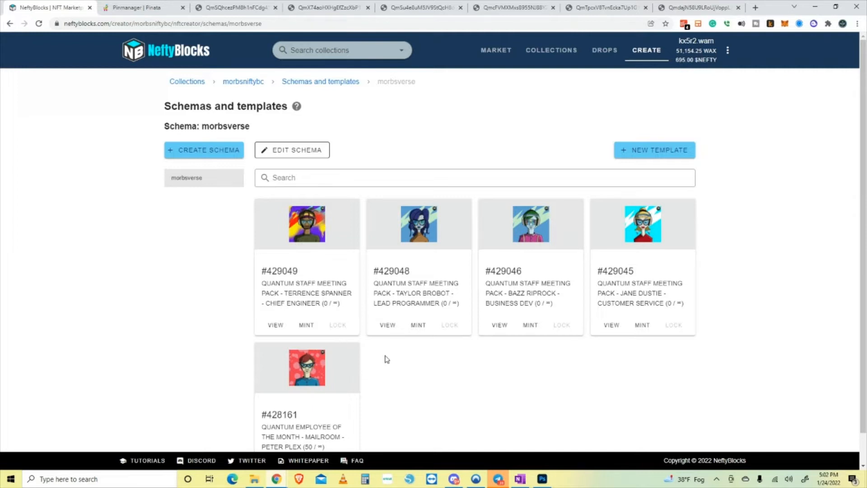
click(310, 375)
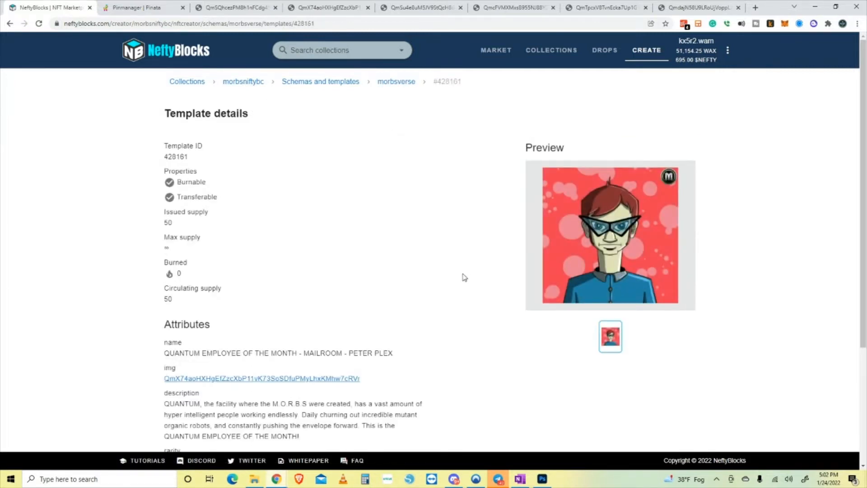
scroll(463, 276, down, 2)
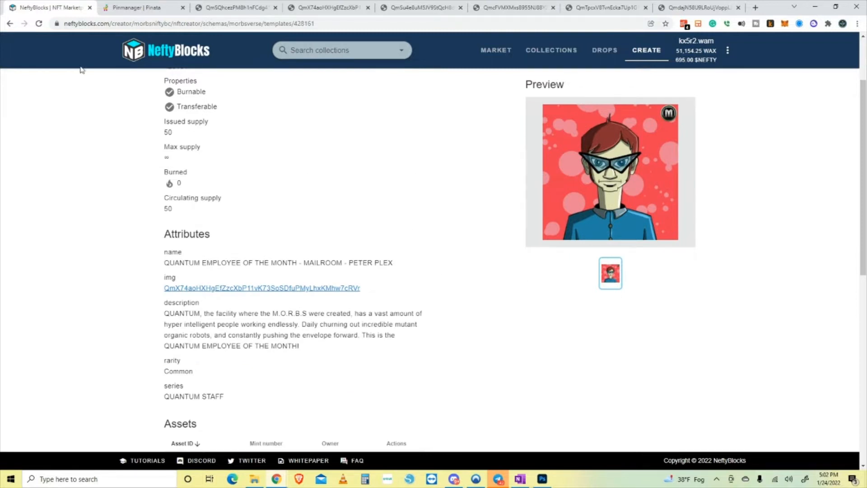
click(10, 23)
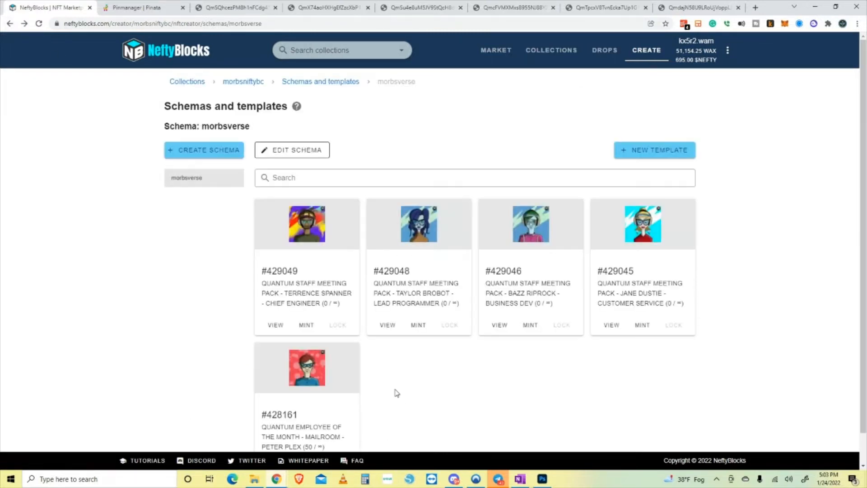
- Review the staff meeting pack cover and character artwork in the open image previews, and check the uploaded files list in Pinata
click(224, 7)
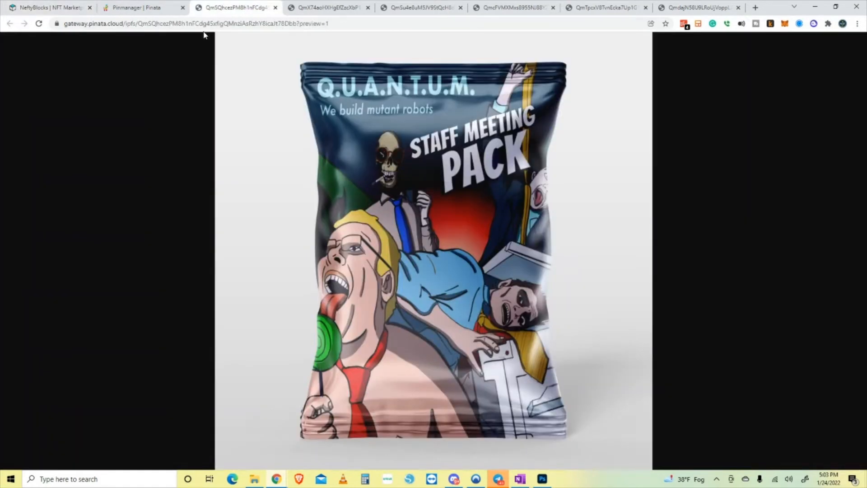
click(323, 6)
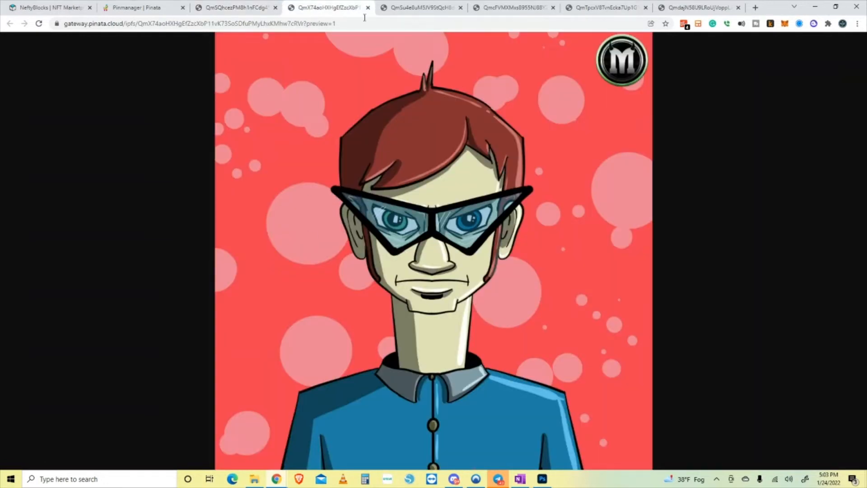
click(408, 7)
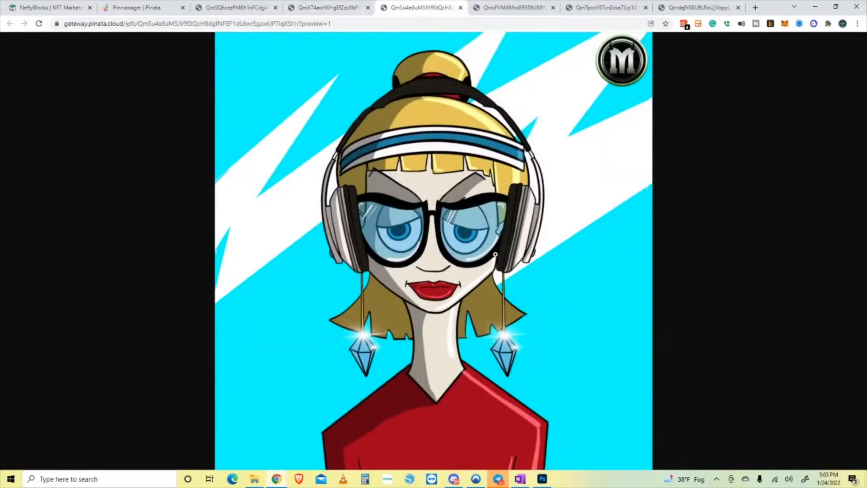
click(512, 9)
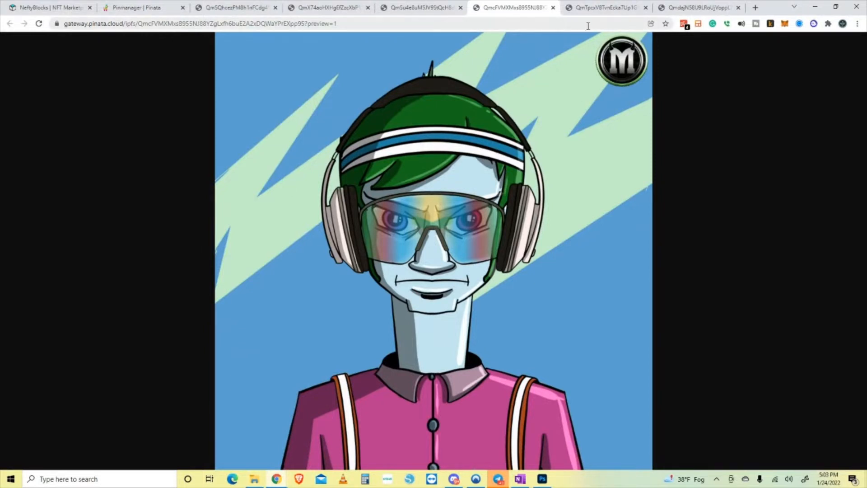
click(308, 7)
click(503, 8)
click(603, 10)
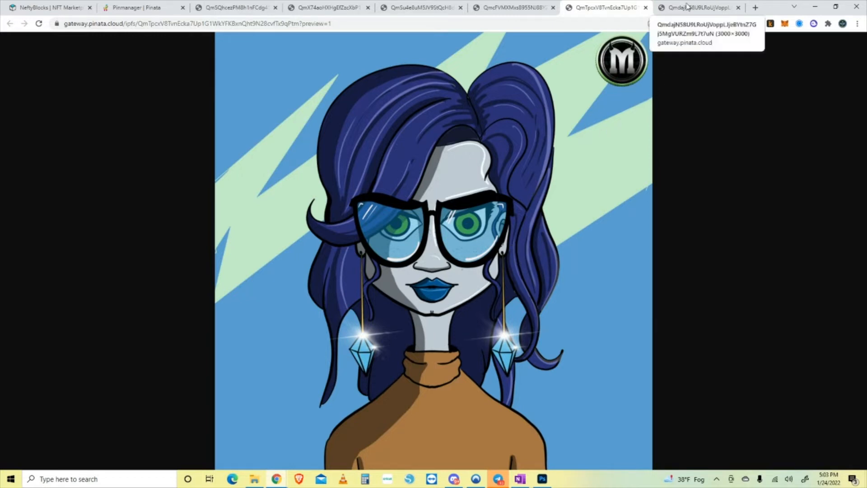
click(701, 5)
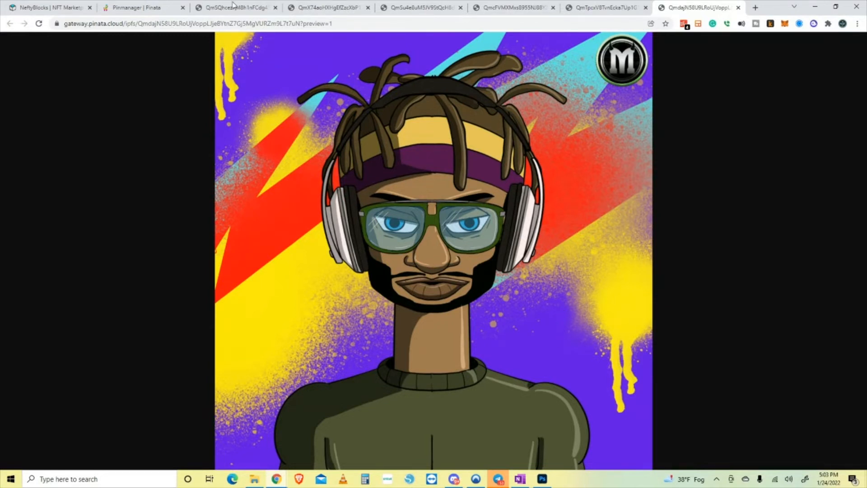
click(235, 6)
click(155, 7)
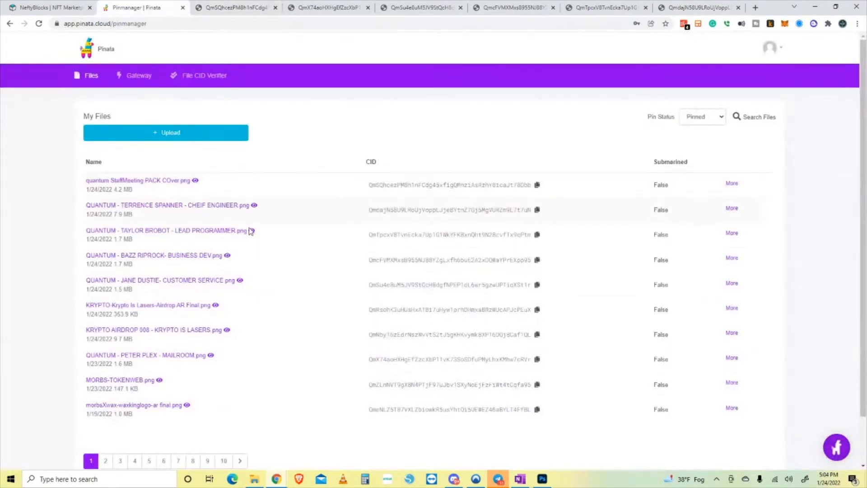
- Switch back to NeftyBlocks and start a new schema named morbspacks in the morbsniftybc collection
click(48, 8)
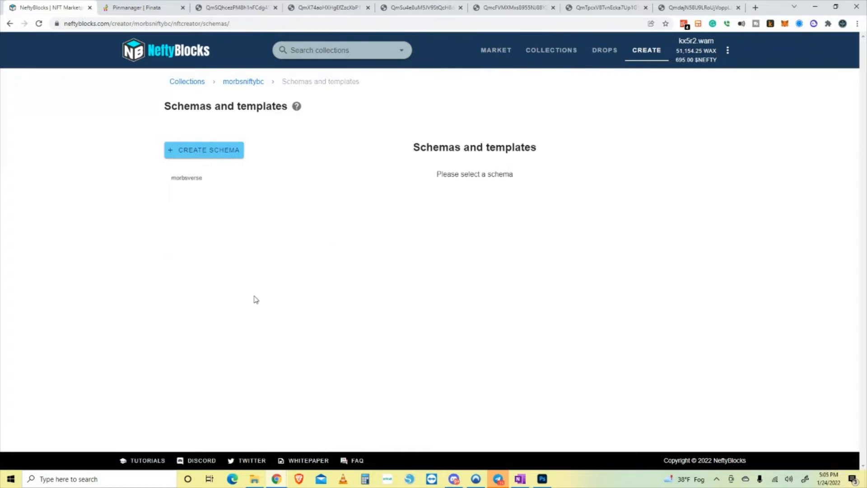
click(207, 153)
click(220, 177)
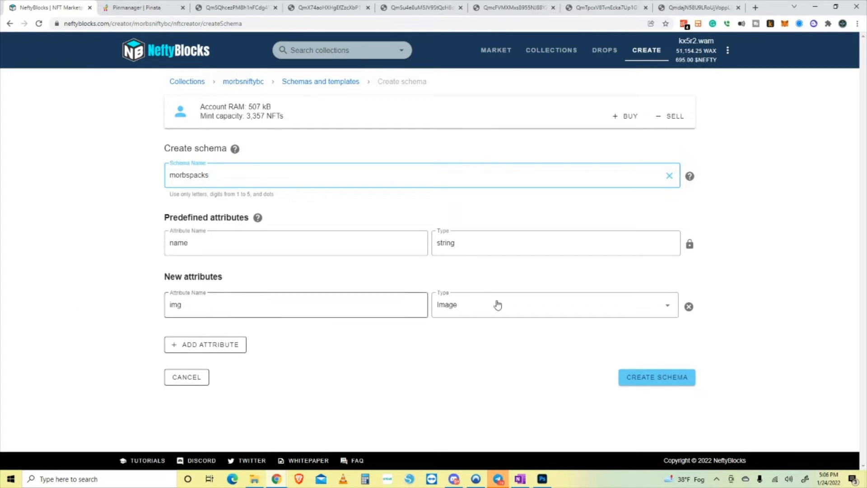
- Add a description attribute of type String (Text) and create the schema, approving its wallet transaction
click(206, 347)
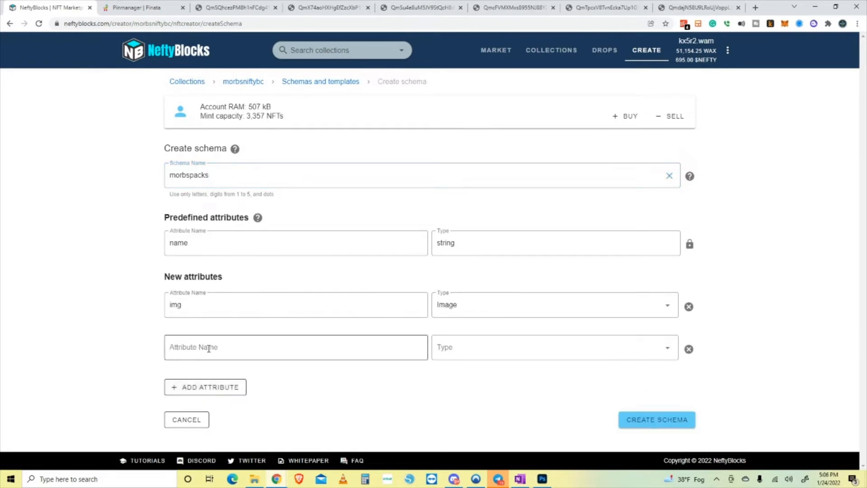
click(209, 347)
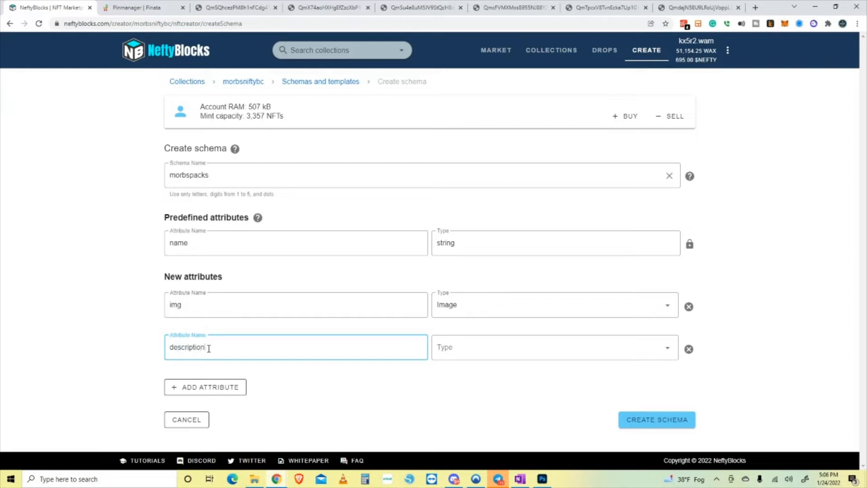
click(584, 353)
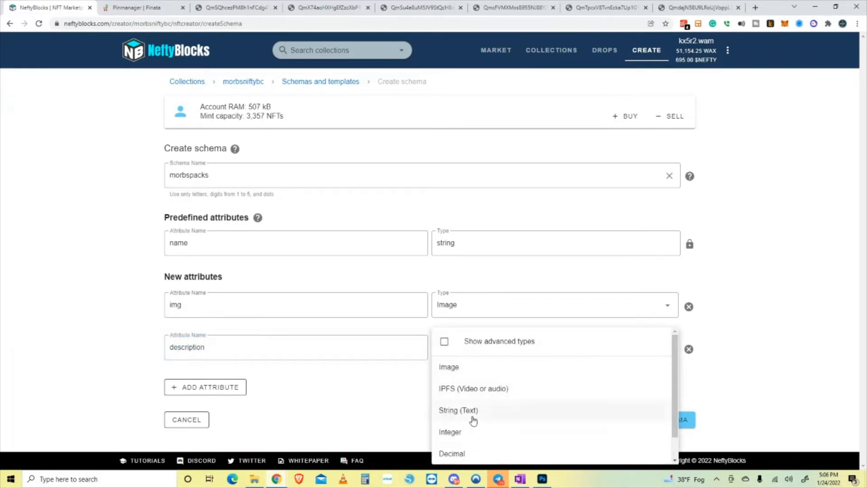
click(473, 413)
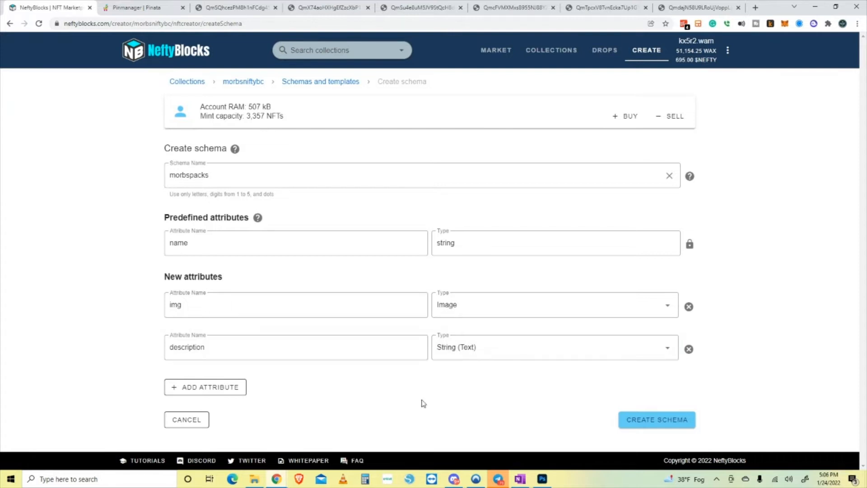
click(669, 423)
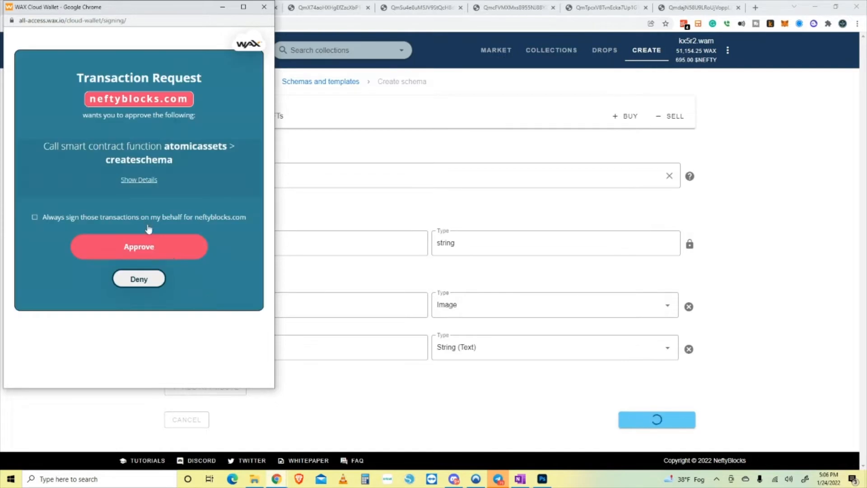
click(155, 247)
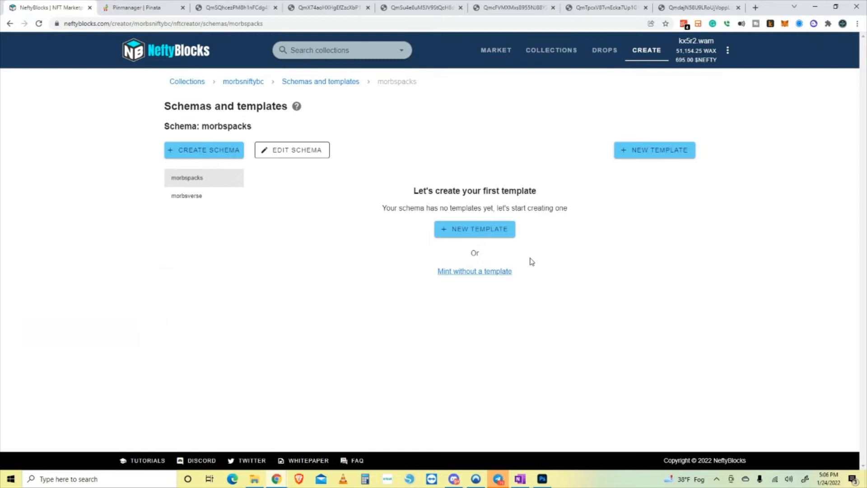
- Start a template in the morbspacks schema, naming it QUANTUM STAFF MEETING PACK and pasting in the prepared pack description
click(487, 235)
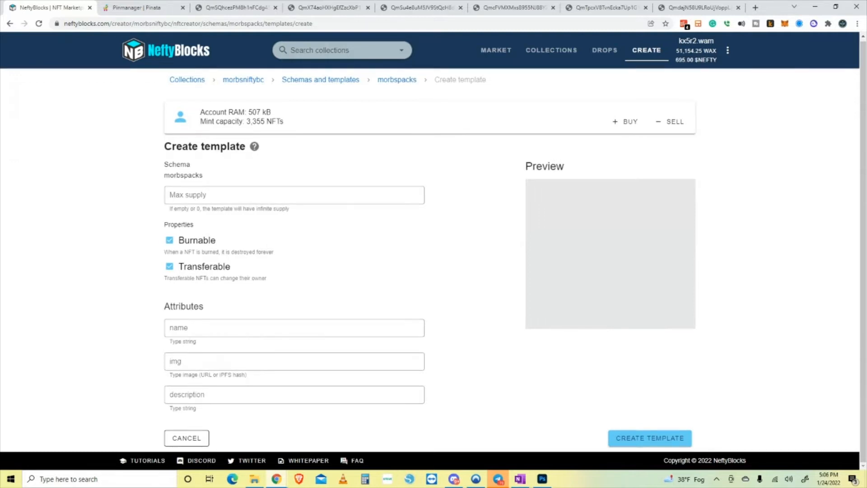
click(538, 472)
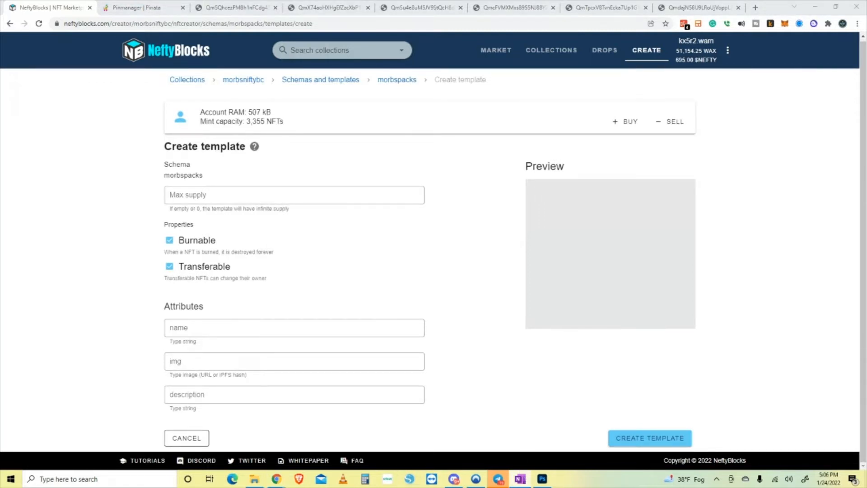
click(212, 332)
text(QUANTUM STAFF MEETING PACK)
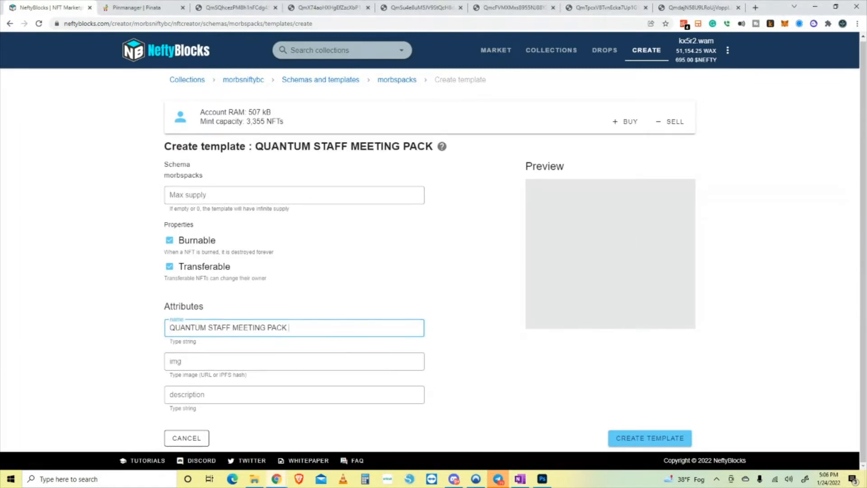
key(alt+Tab)
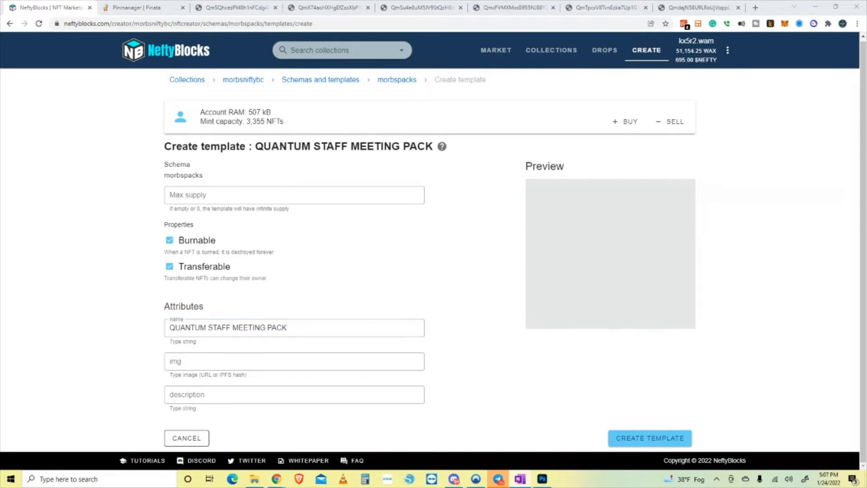
click(214, 395)
key(ctrl+v)
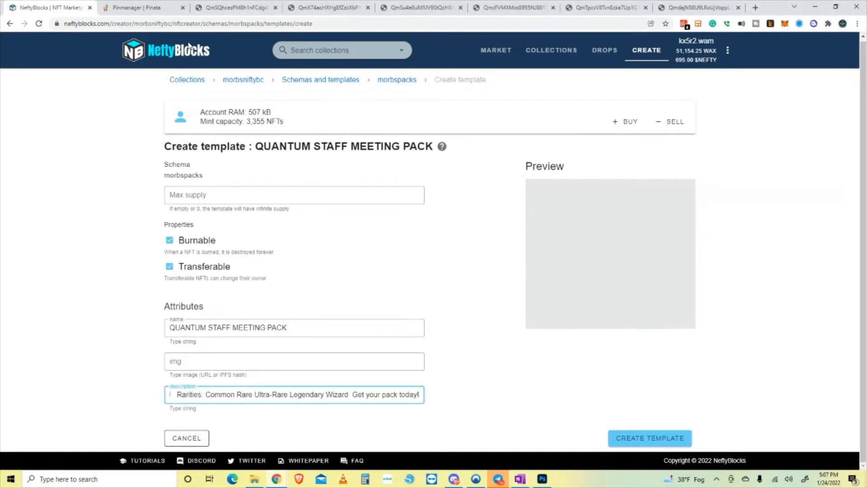
- Switch to Pinata, copy the CID of the quantum StaffMeeting PACK COver.png file and check its image preview
click(134, 8)
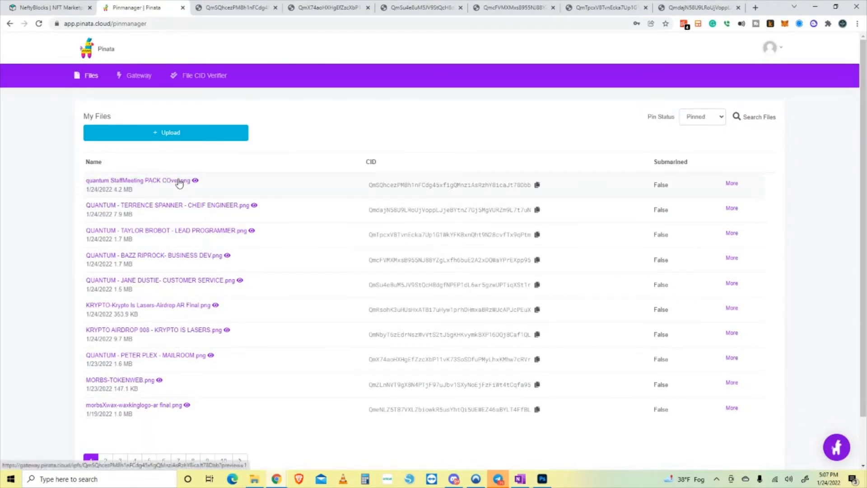
click(537, 186)
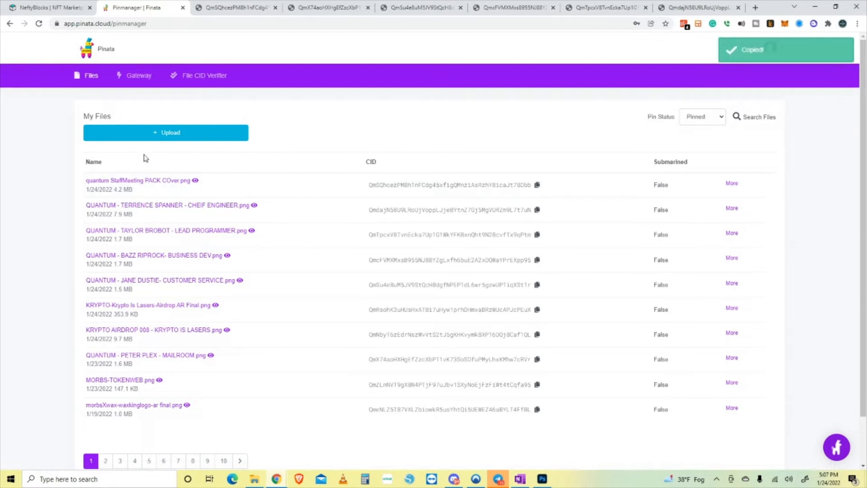
click(160, 181)
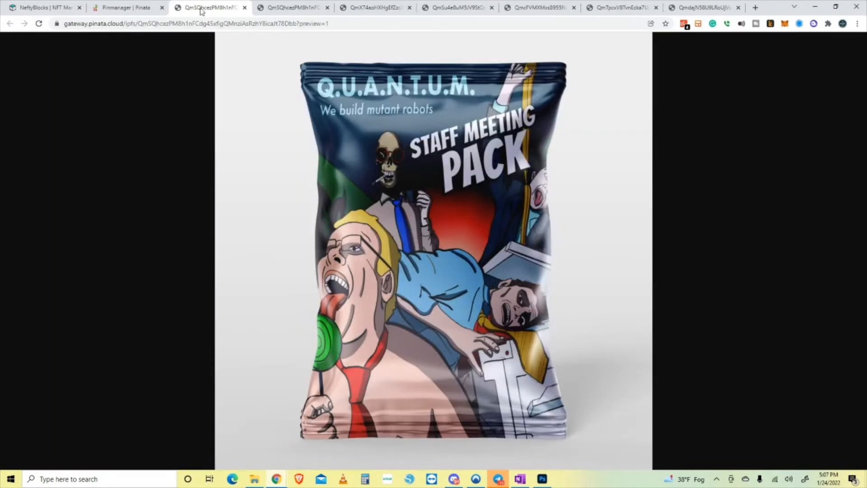
click(244, 7)
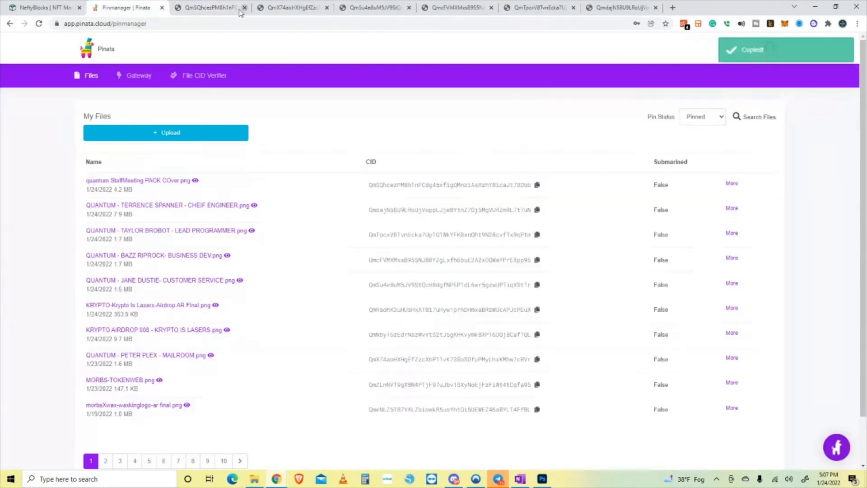
- Paste the copied CID as the template's img attribute in NeftyBlocks and create the template, approving its wallet transaction
click(40, 8)
click(229, 359)
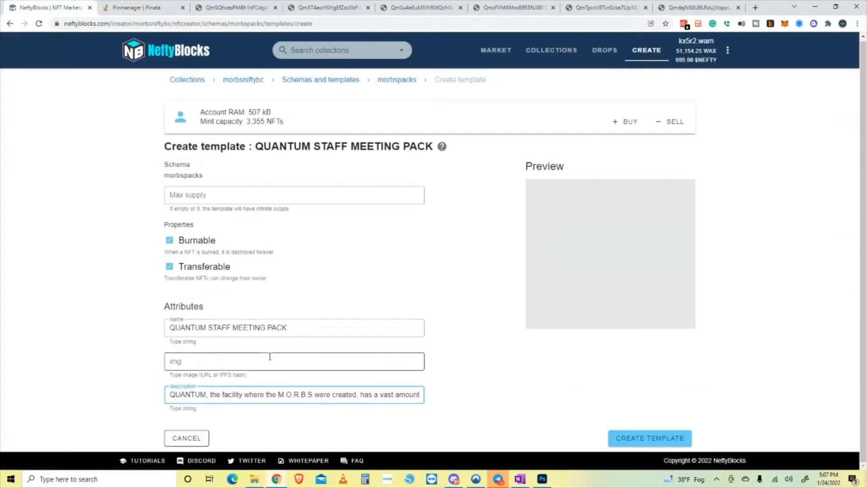
click(229, 360)
key(ctrl+v)
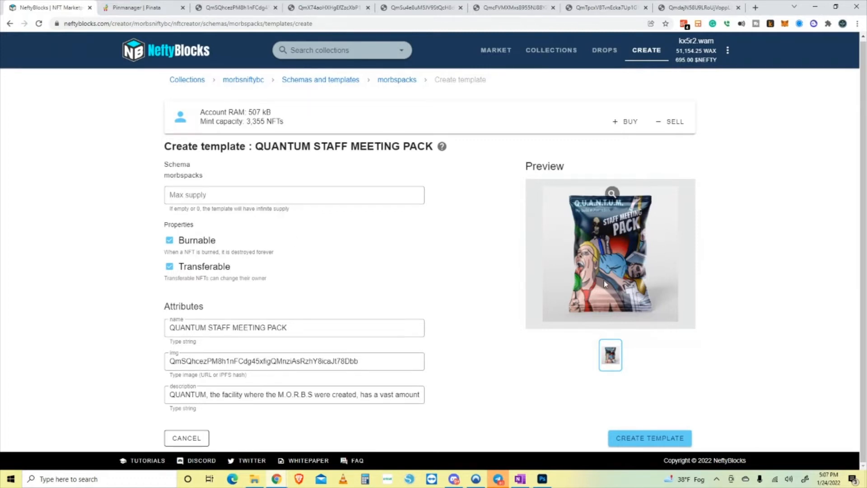
click(642, 441)
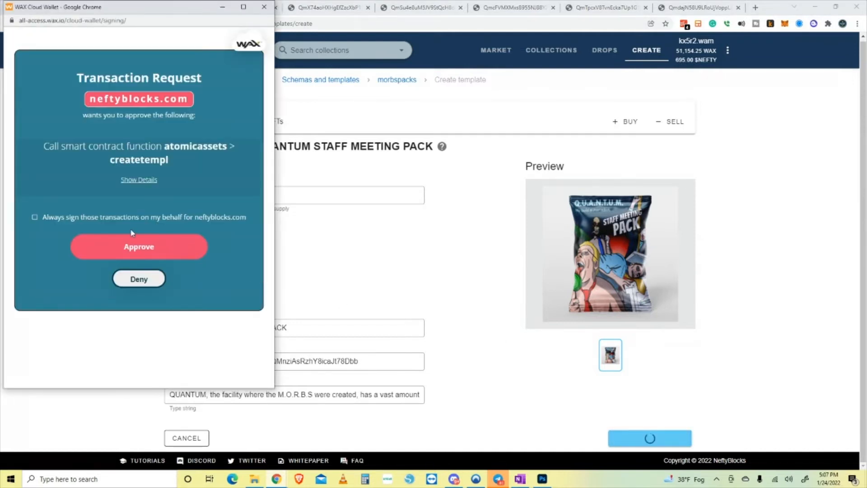
click(155, 247)
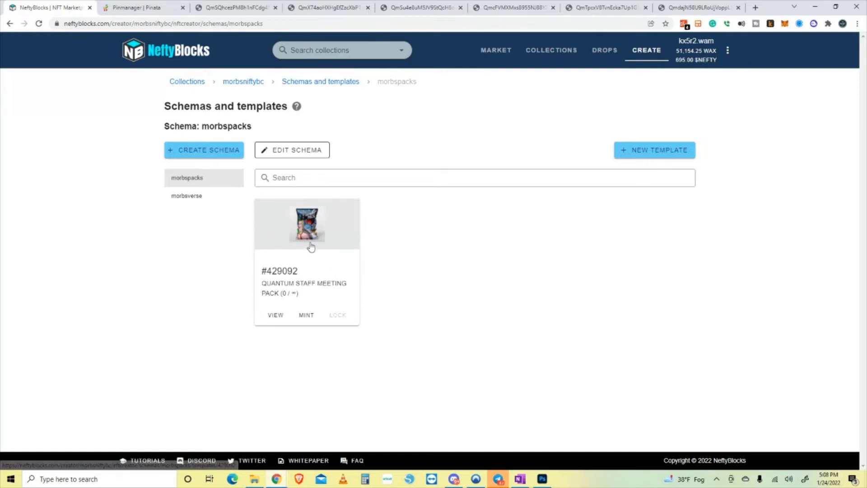
- Deposit 100 WAX into the morbsniftybc collection's minted on demand packs RAM, approving the wallet transaction
click(244, 84)
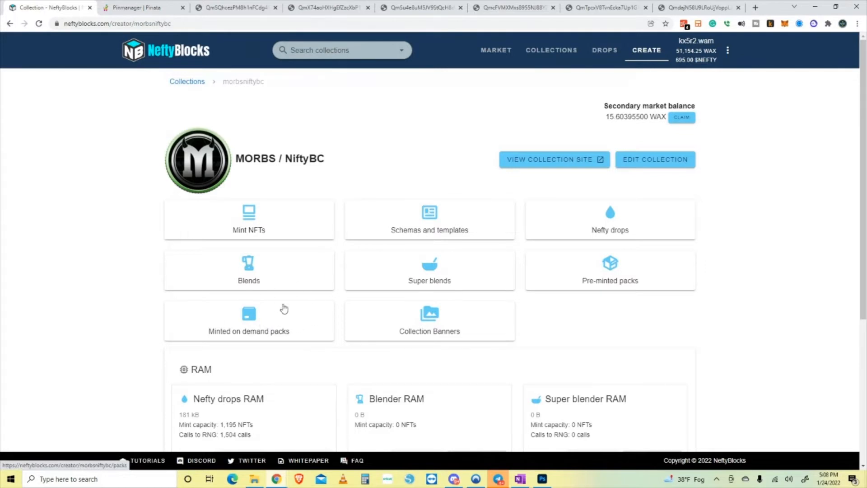
scroll(282, 309, down, 4)
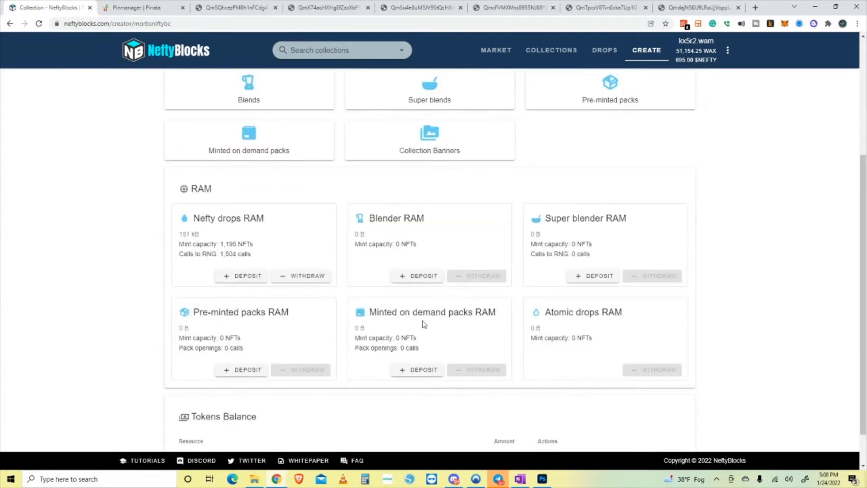
click(423, 370)
click(357, 220)
text(00)
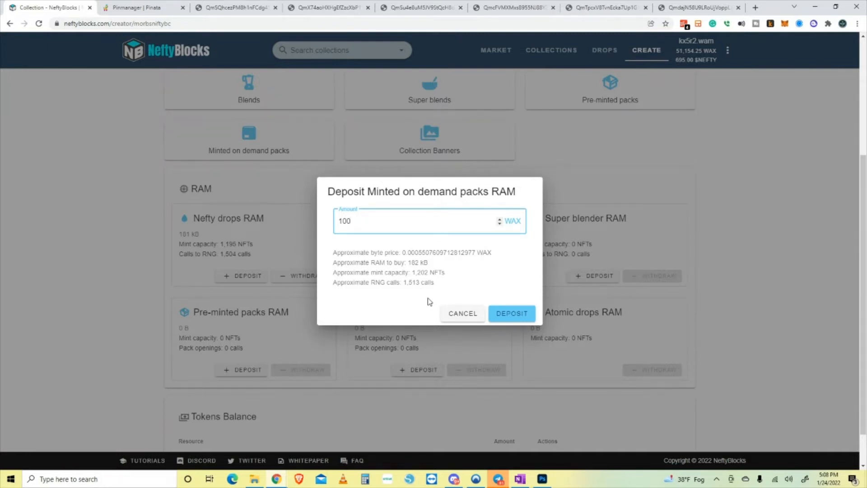
click(517, 316)
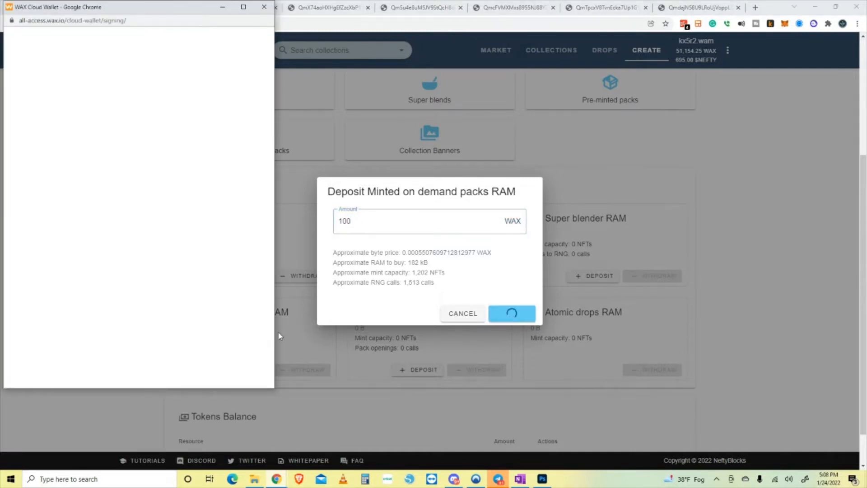
click(174, 256)
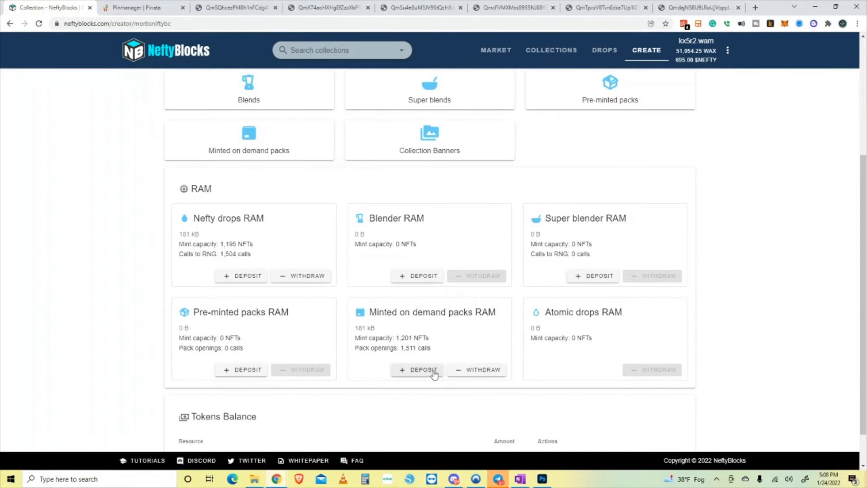
- Add atomicpacksx as an authorized account from the collection's minted on demand packs page, approving the wallet transaction
scroll(446, 358, up, 4)
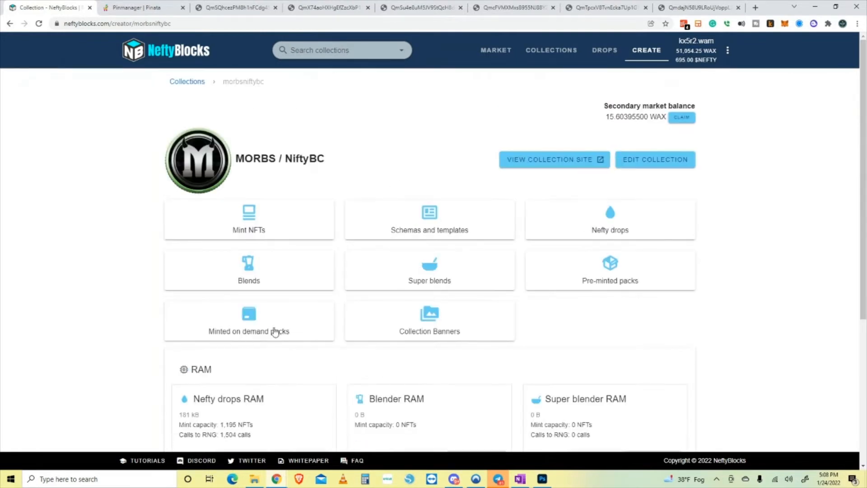
click(247, 318)
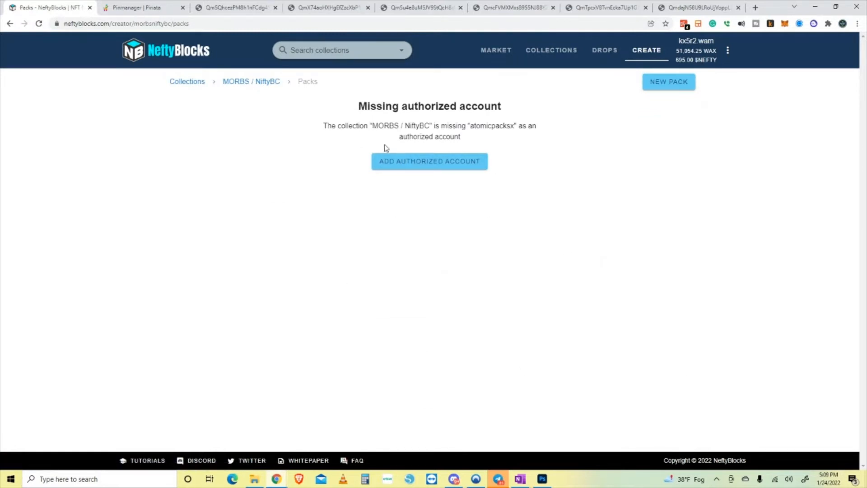
click(421, 163)
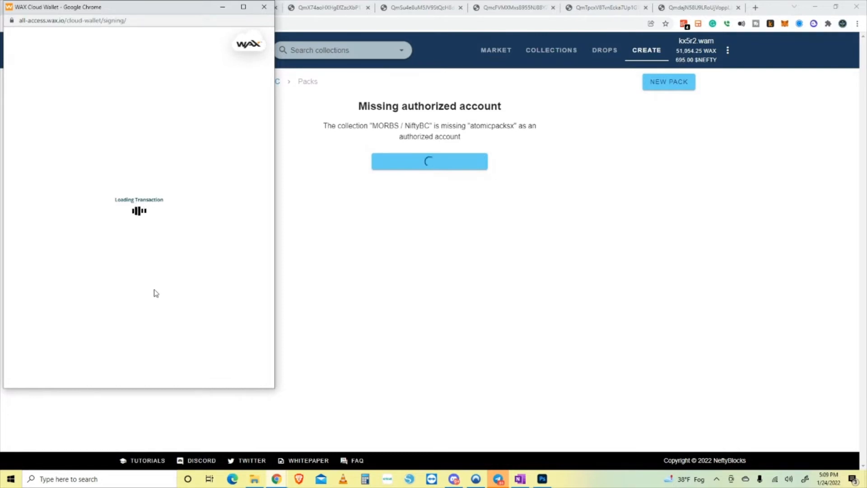
click(178, 249)
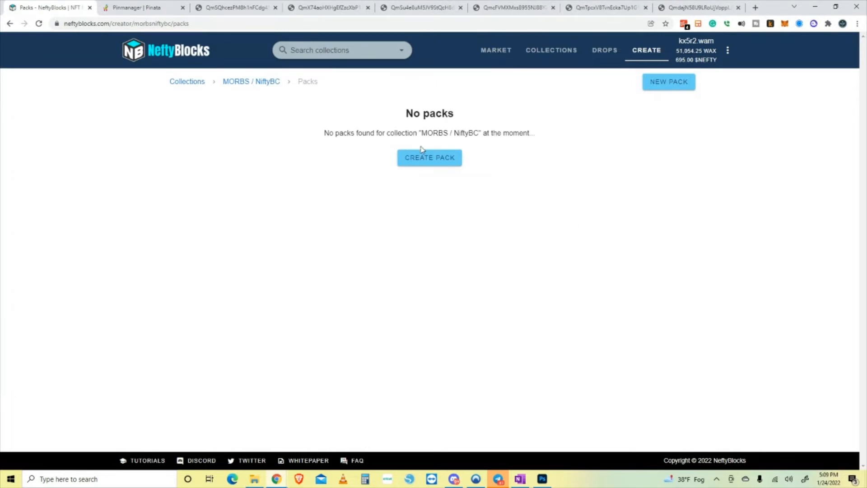
- Start a new pack, naming it QUANTUM STAFF MEETING PACK and pasting in the prepared pack description
click(435, 163)
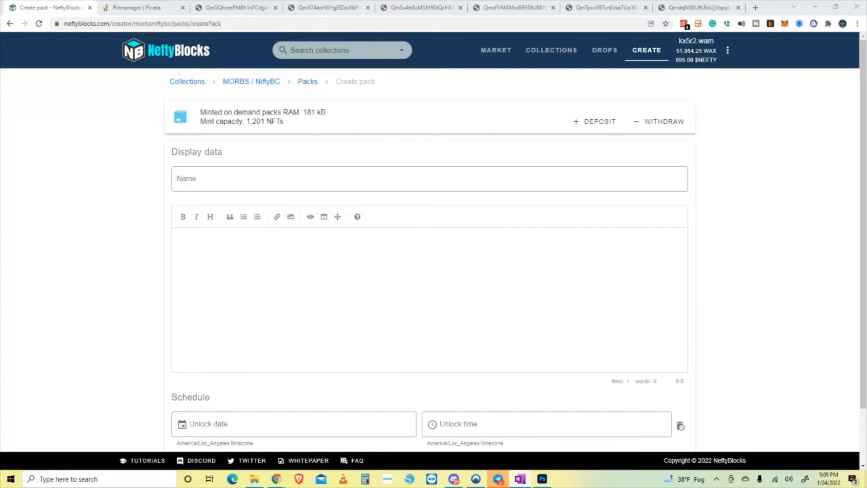
click(257, 182)
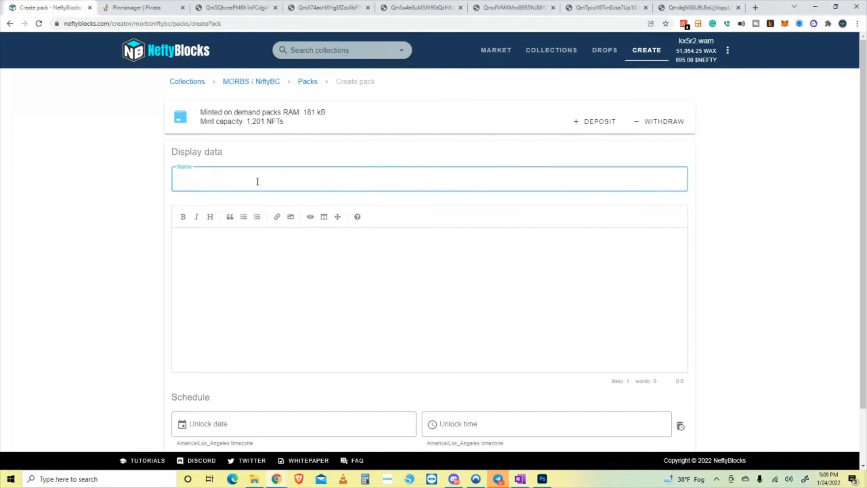
key(ctrl+v)
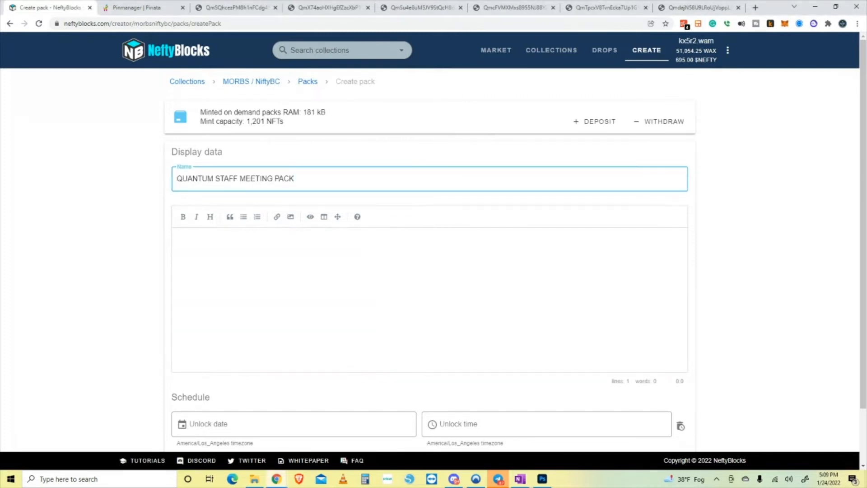
click(273, 238)
key(ctrl+v)
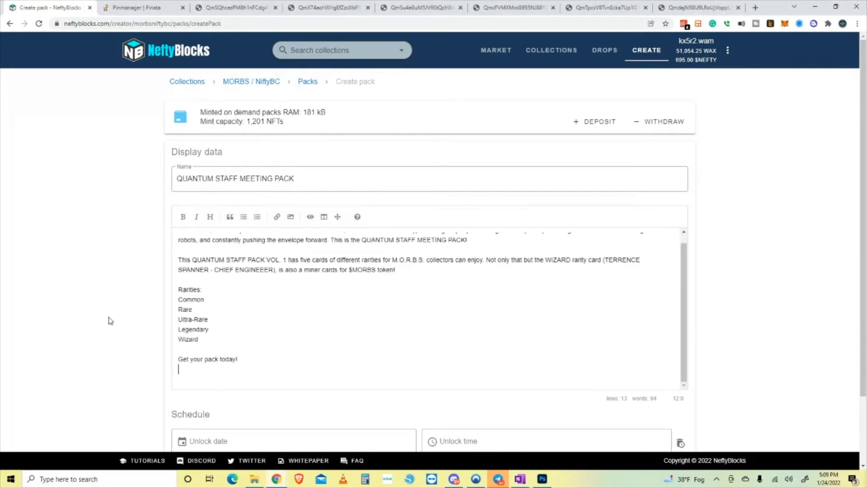
- Schedule the pack's unlock for 2022-02-02 at 12:00:00
scroll(409, 296, down, 2)
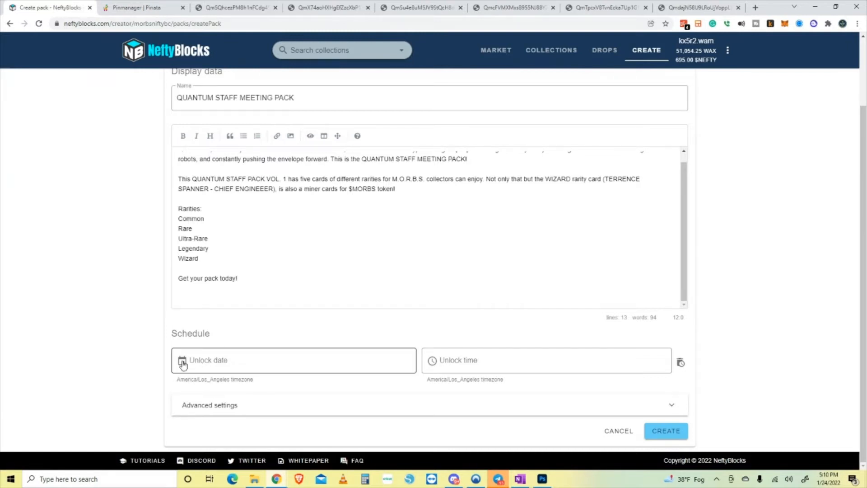
click(183, 364)
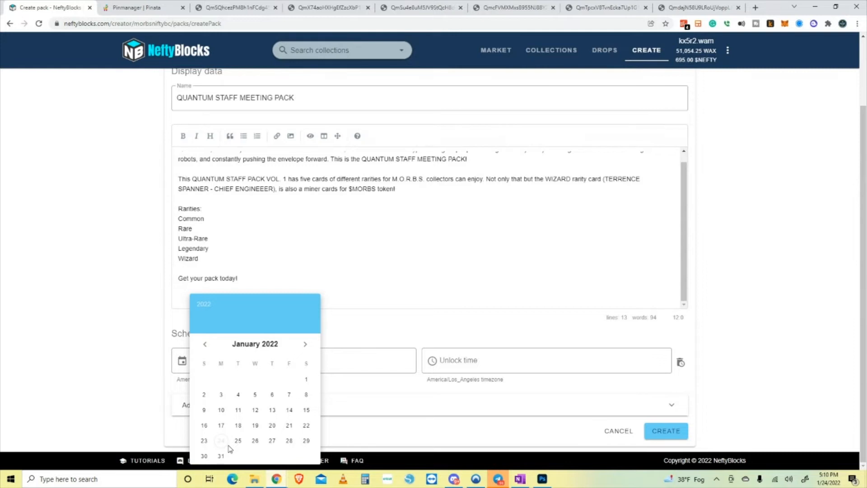
click(306, 346)
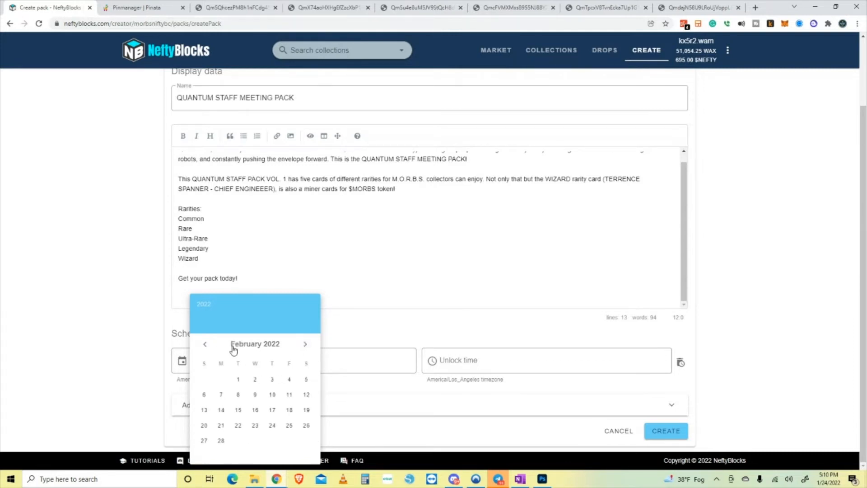
click(256, 380)
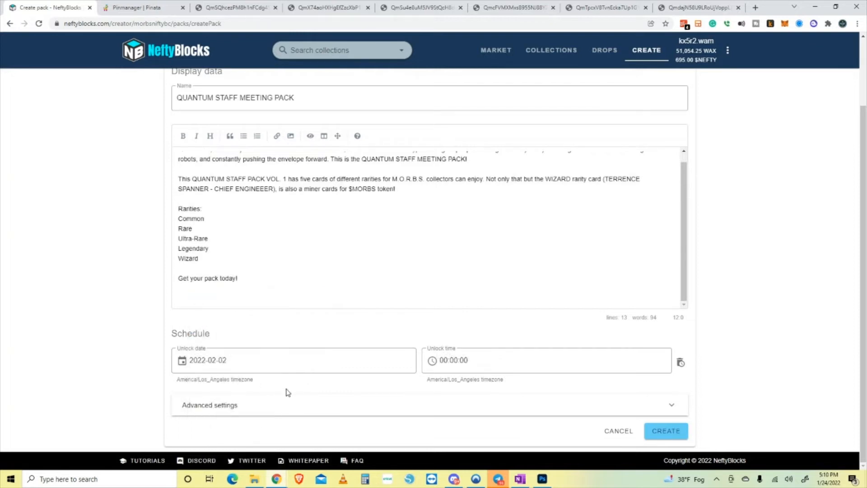
click(432, 362)
click(509, 345)
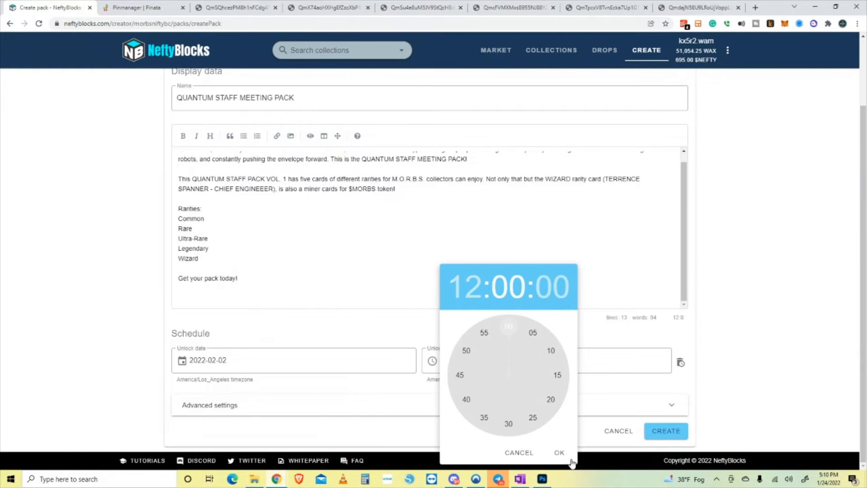
click(560, 452)
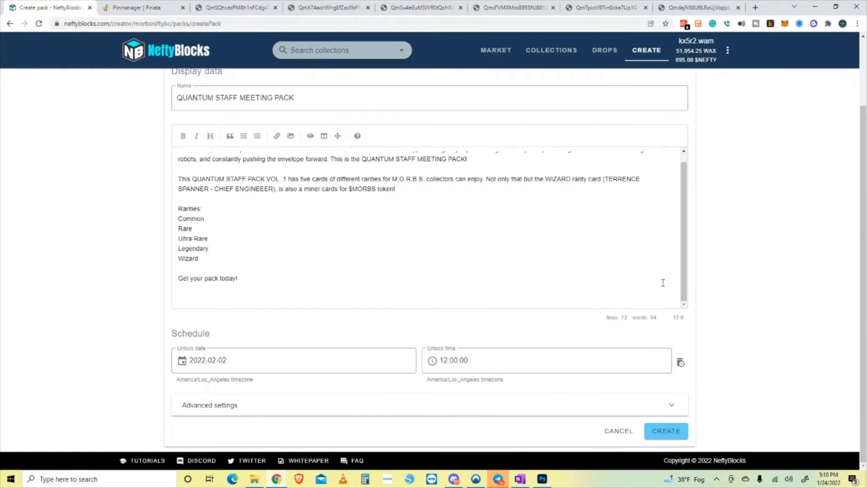
- Review the advanced unpack settings and display data, leaving the unpack fields empty, and create the pack, approving its wallet transaction
click(671, 406)
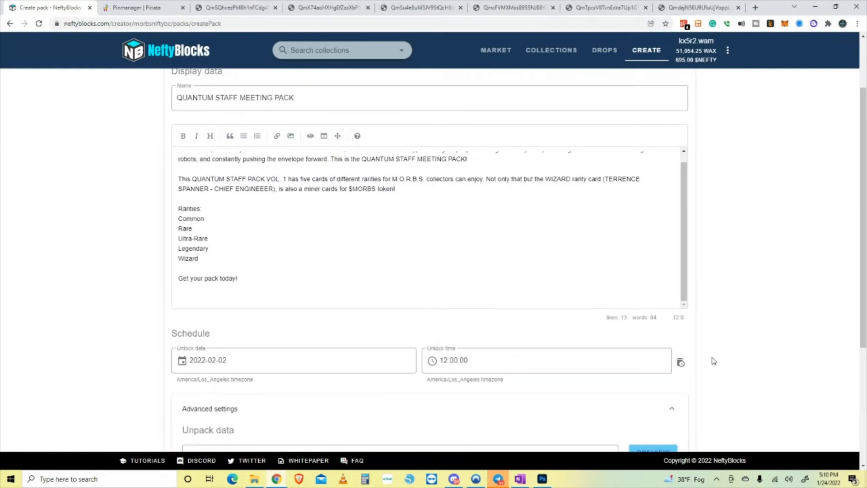
scroll(714, 362, down, 4)
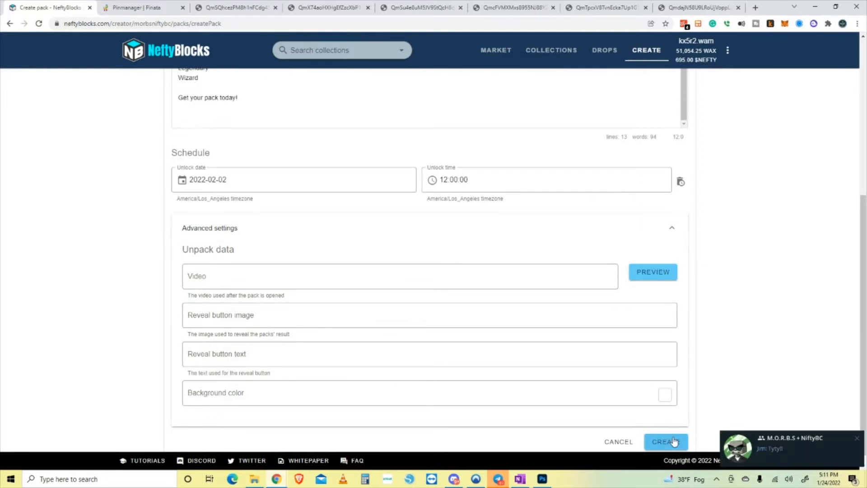
scroll(505, 332, up, 5)
scroll(339, 248, up, 1)
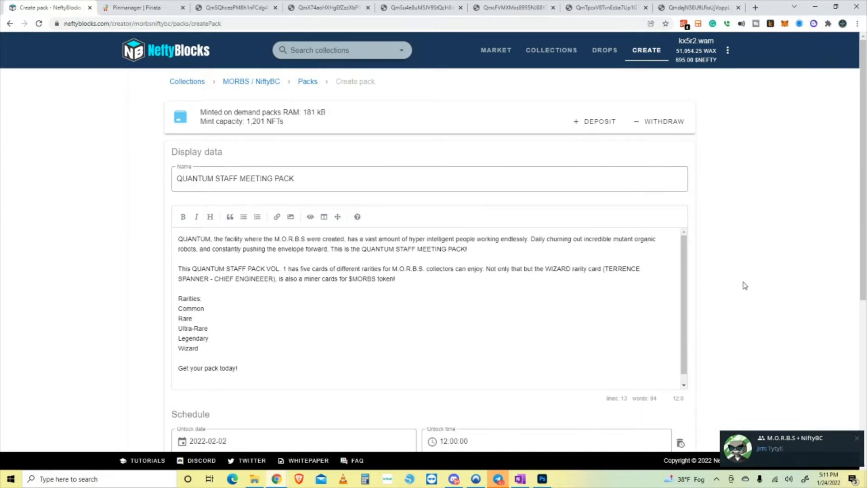
scroll(723, 289, down, 6)
click(673, 427)
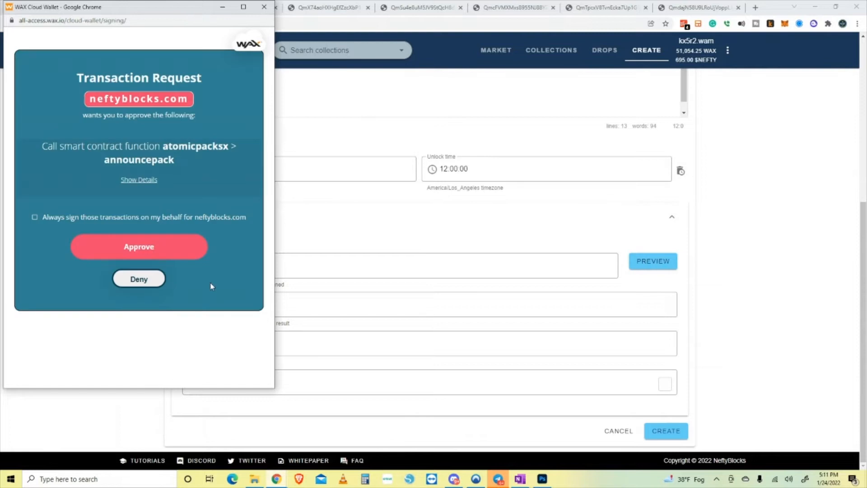
click(179, 249)
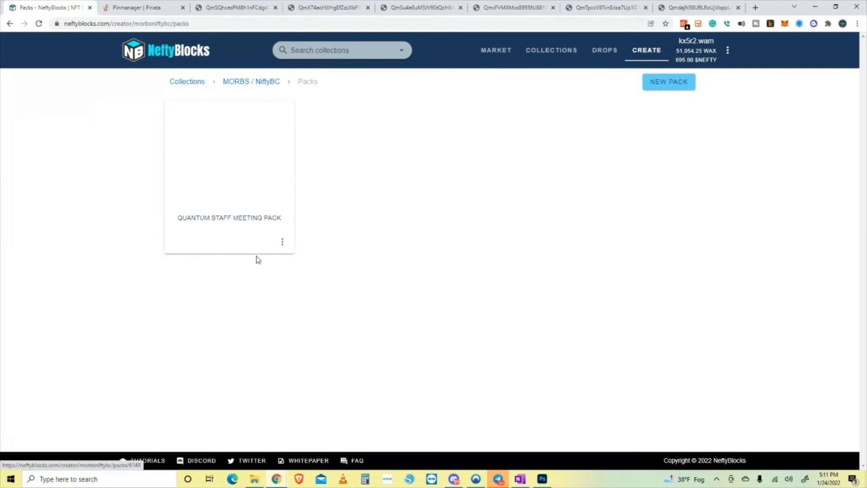
- Open the QUANTUM STAFF MEETING PACK for modification to reach its pack slots
click(282, 243)
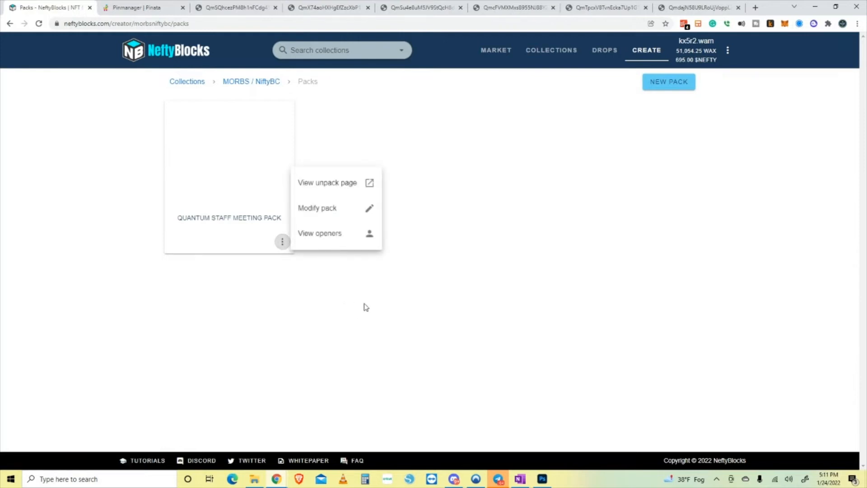
click(322, 211)
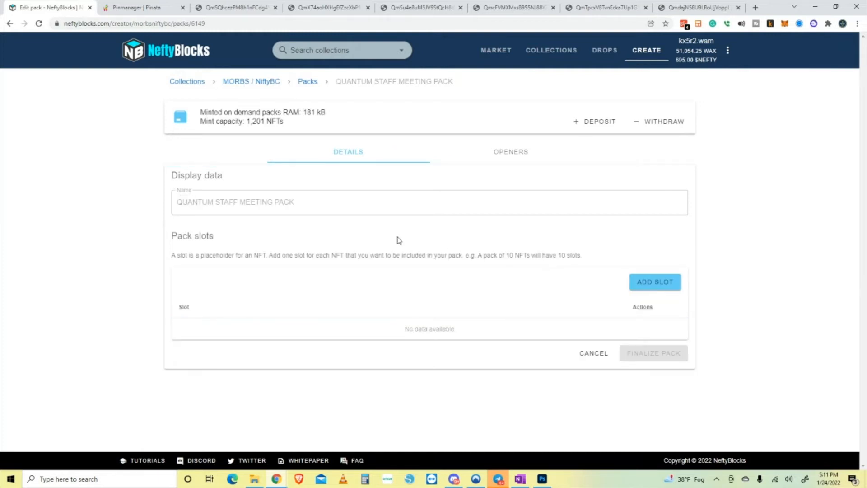
triple_click(300, 200)
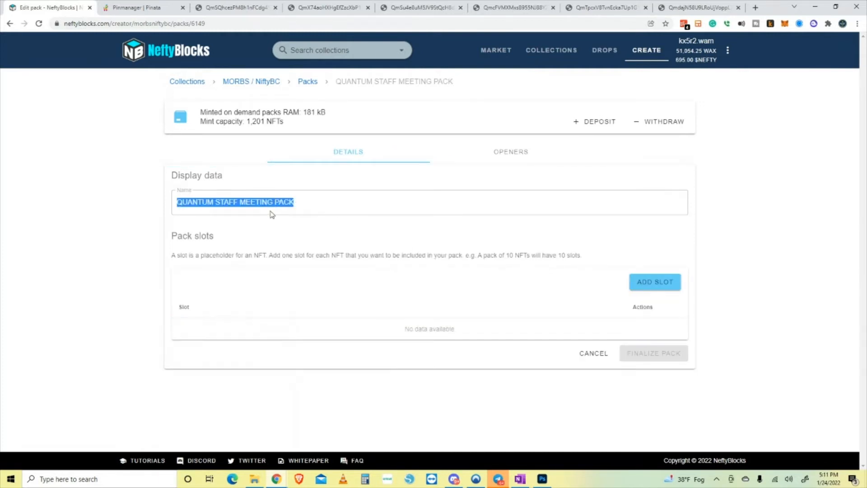
click(427, 215)
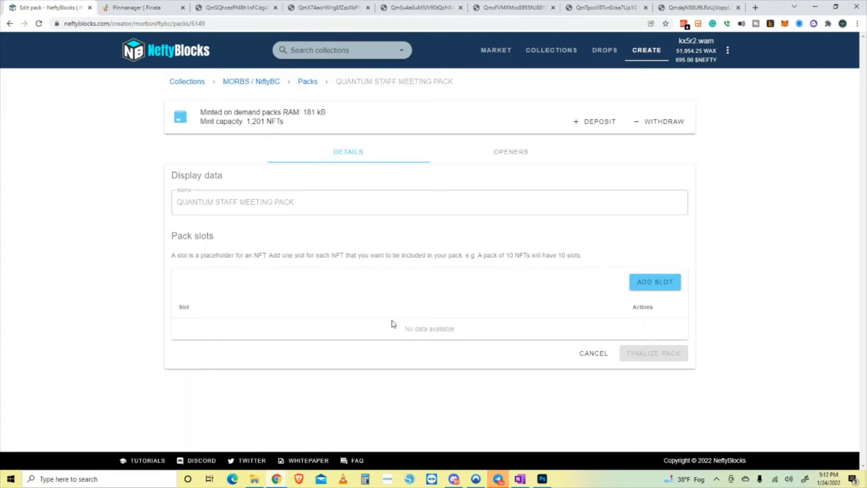
- Add a pack slot containing the QUANTUM EMPLOYEE OF THE MONTH - MAILROOM template #428161, approve its wallet transaction, and view the slot's details
click(648, 281)
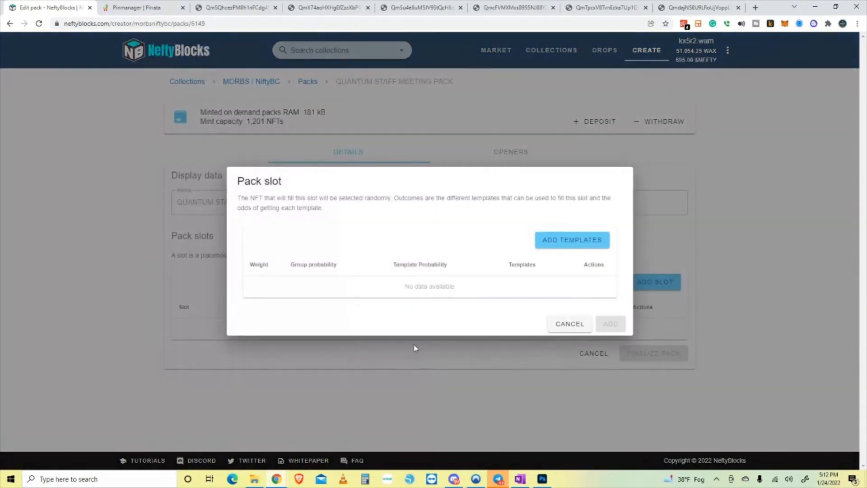
click(571, 244)
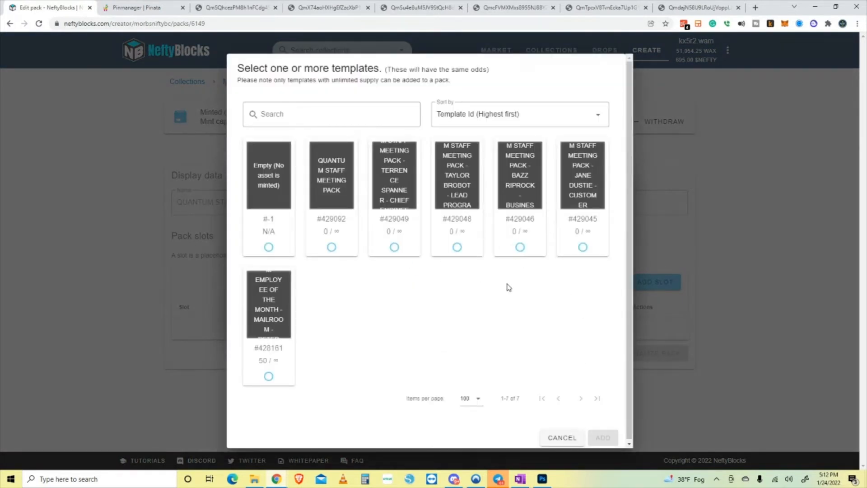
click(269, 376)
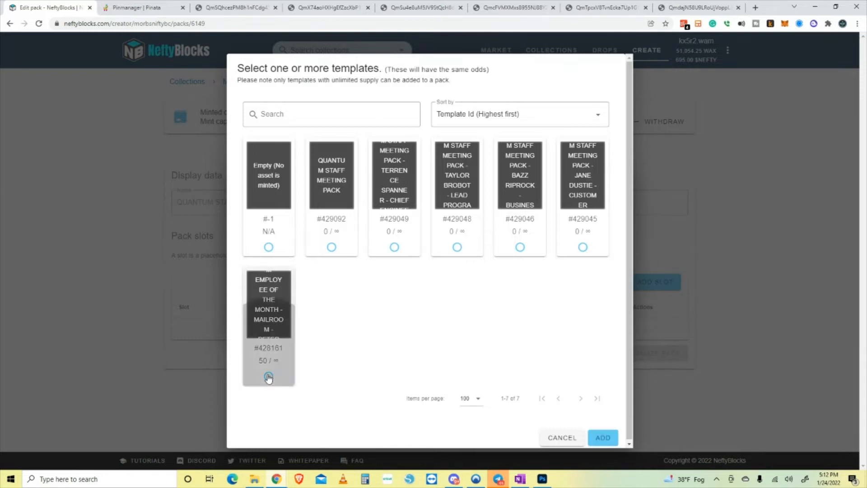
click(603, 438)
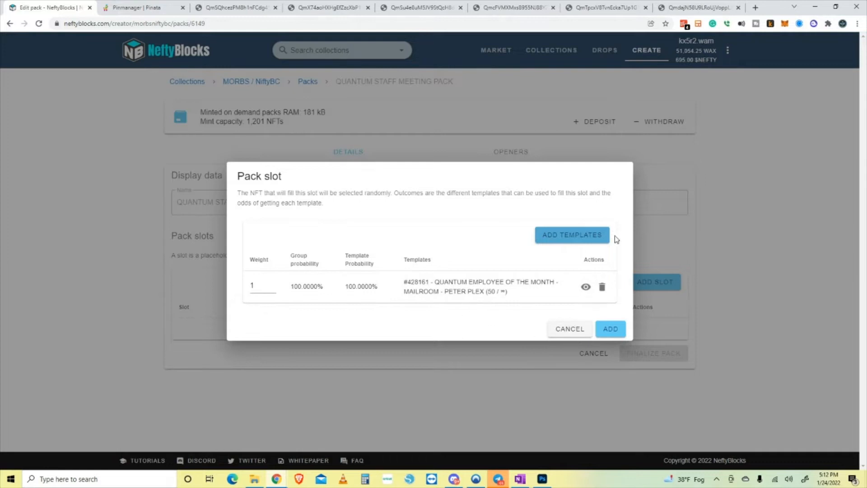
click(611, 330)
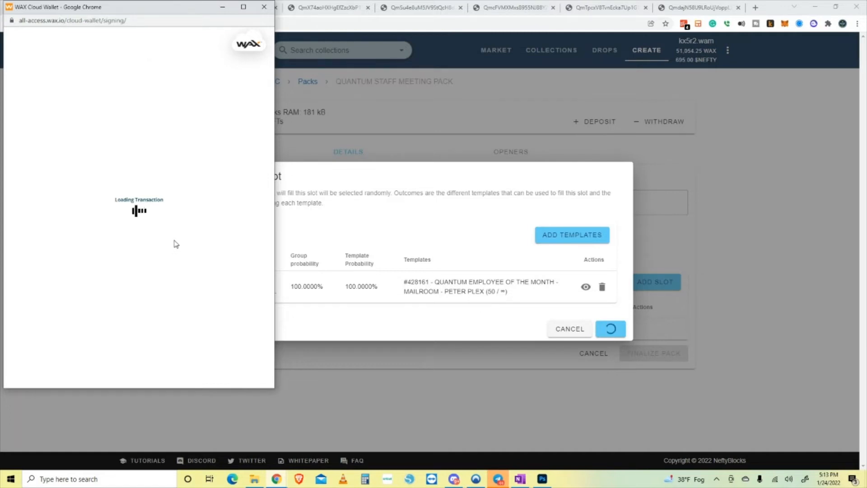
click(167, 248)
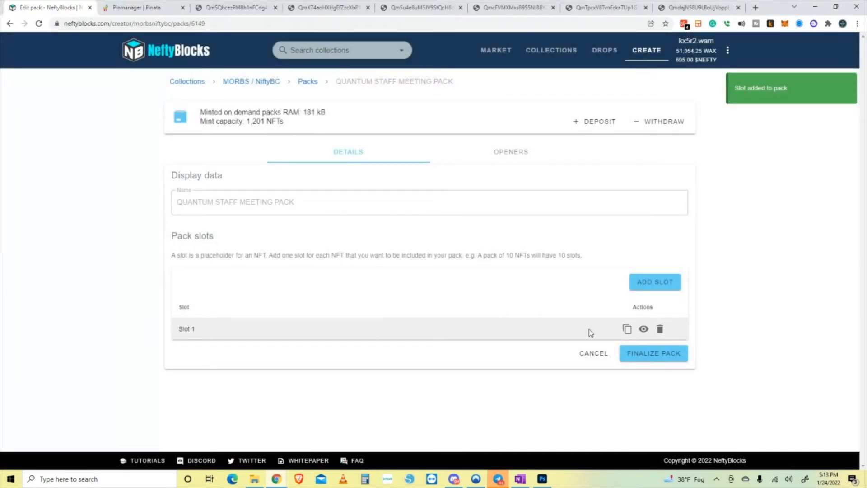
click(644, 329)
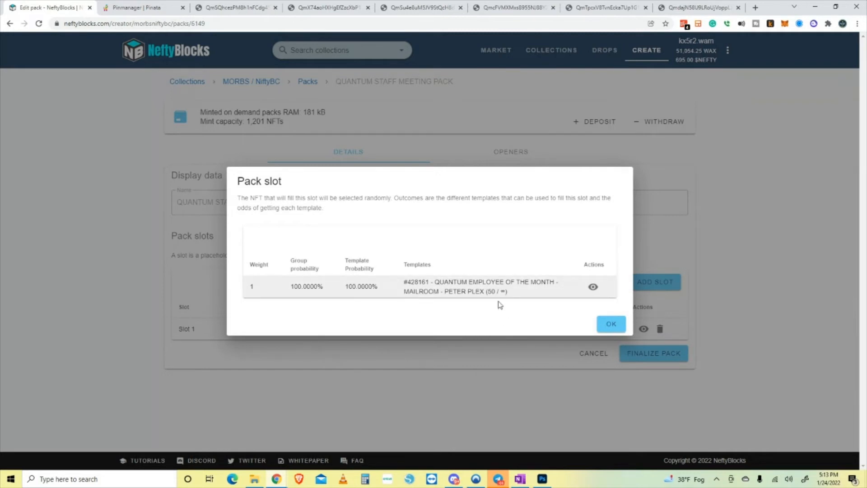
- Close the first slot's details and start a second pack slot with the QUANTUM EMPLOYEE OF THE MONTH - MAILROOM template #428161
click(610, 324)
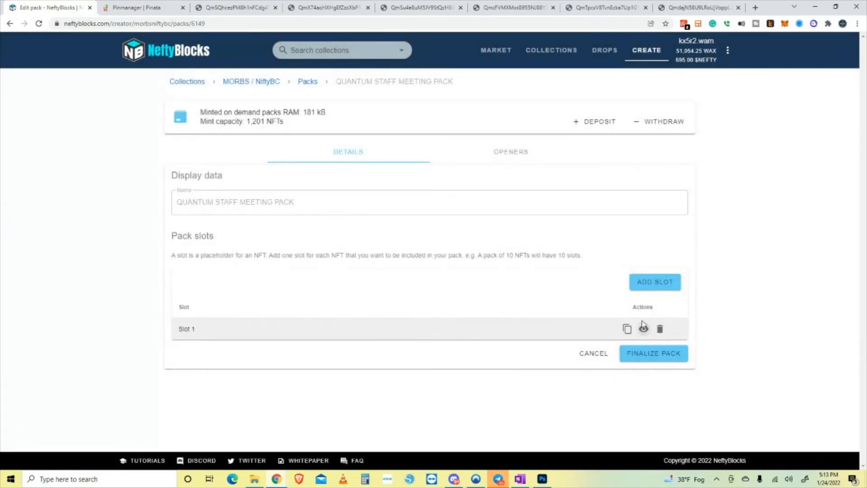
click(655, 285)
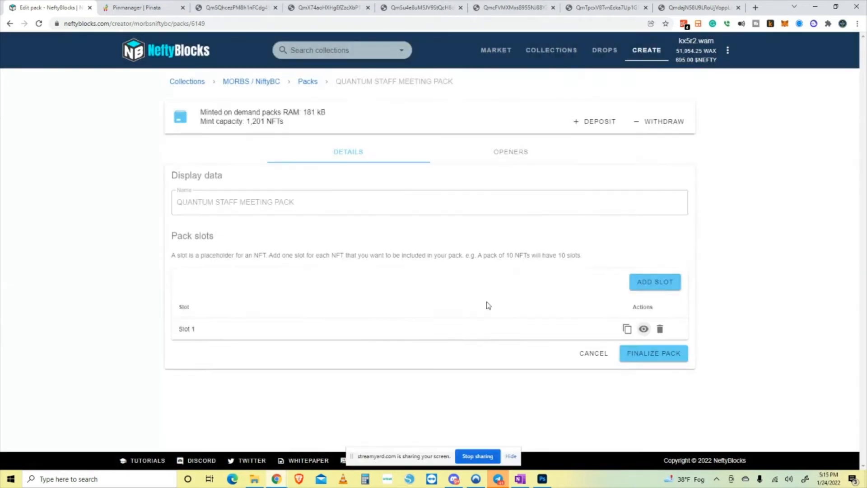
click(647, 284)
click(571, 243)
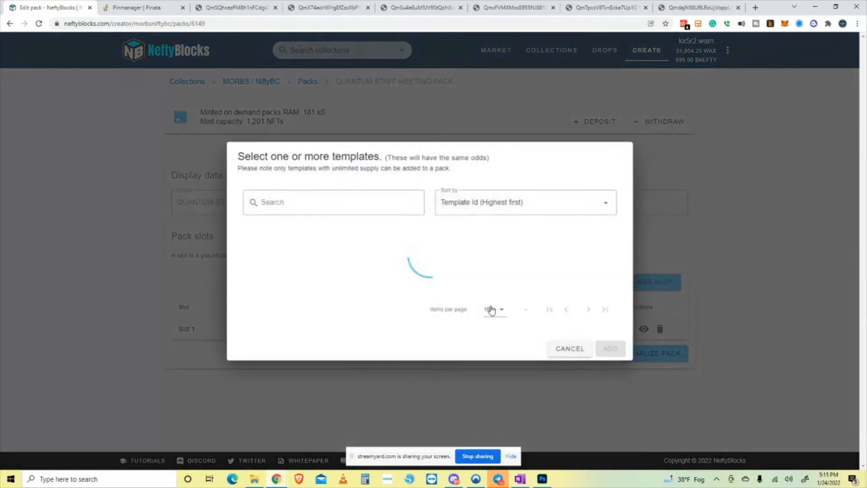
click(271, 318)
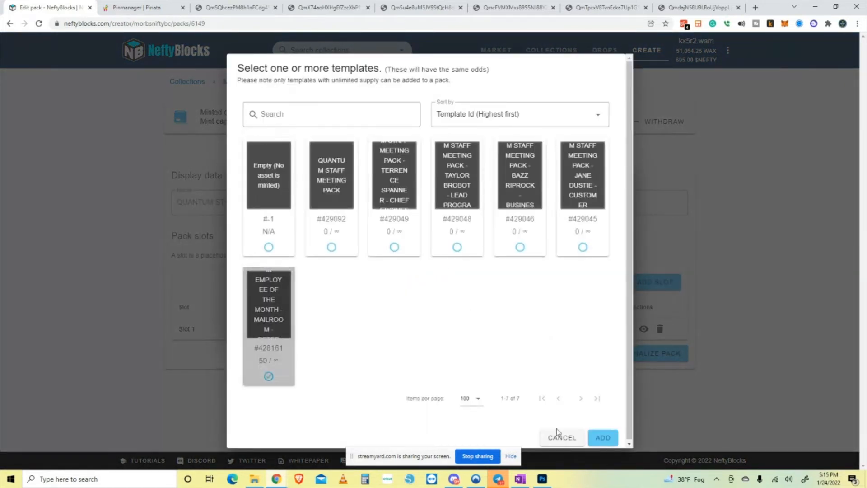
click(605, 438)
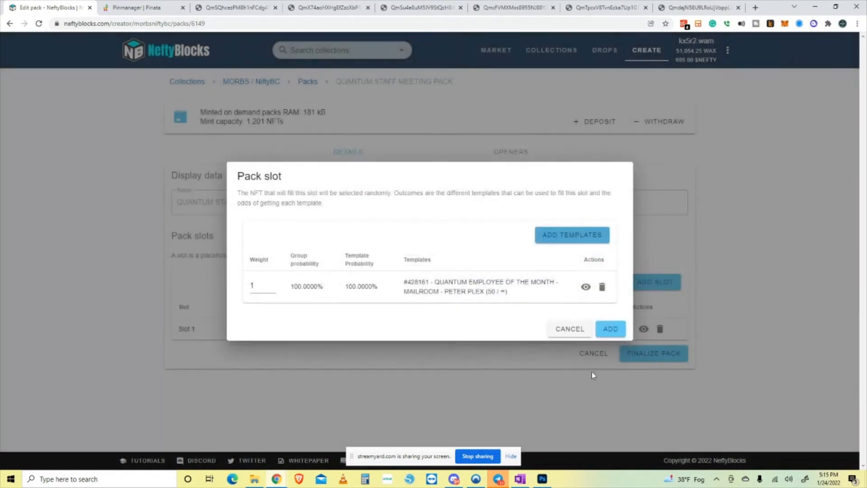
- Add the CUSTOMER SERVICE template #429045 and the BUSINESS DEV template #429046 to the second slot as separate outcomes
click(574, 238)
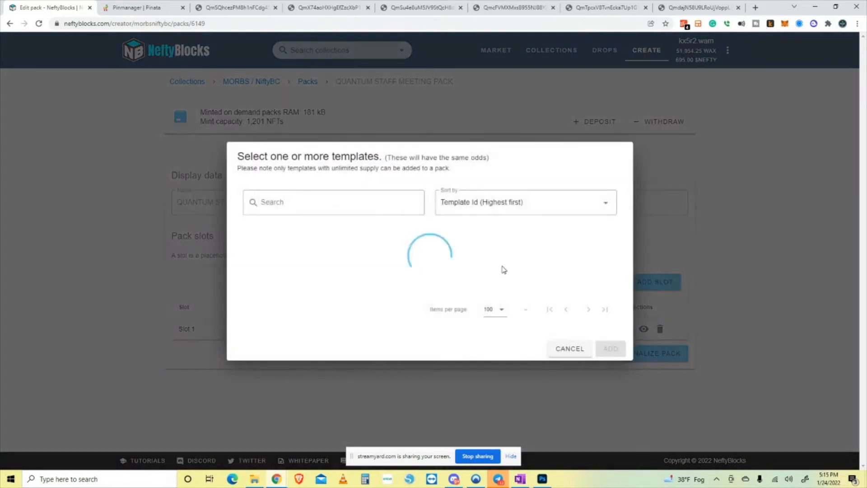
click(579, 195)
click(596, 434)
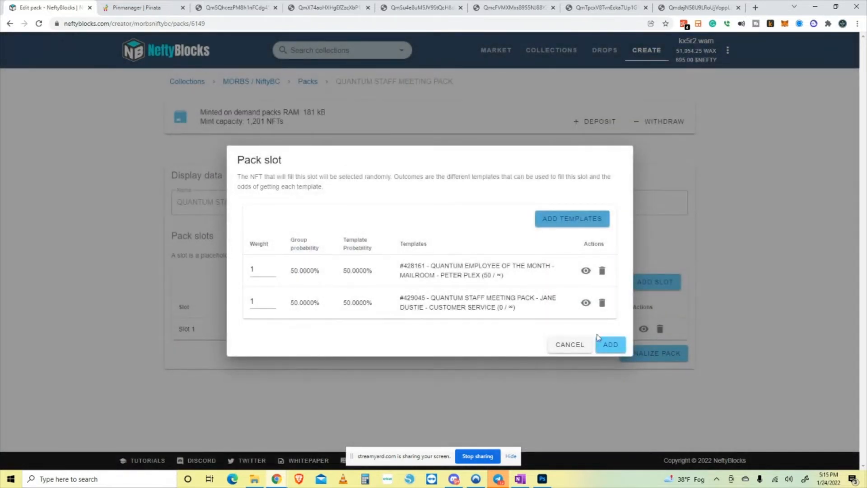
click(565, 222)
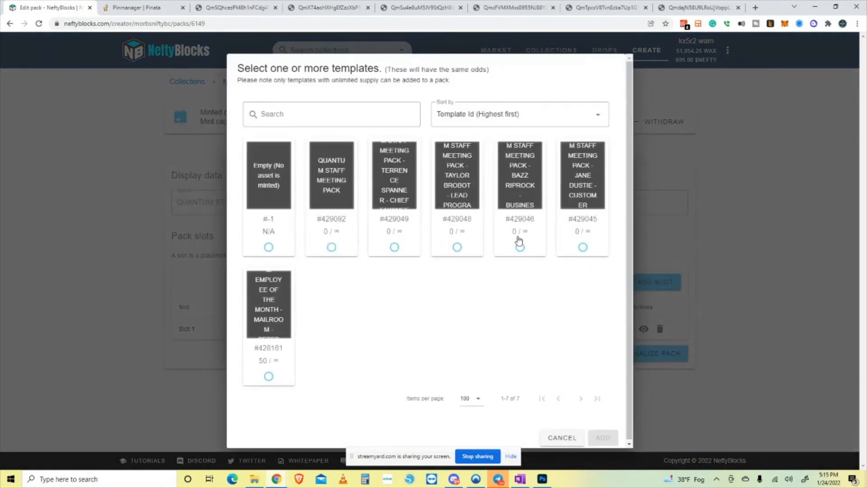
click(523, 189)
click(606, 441)
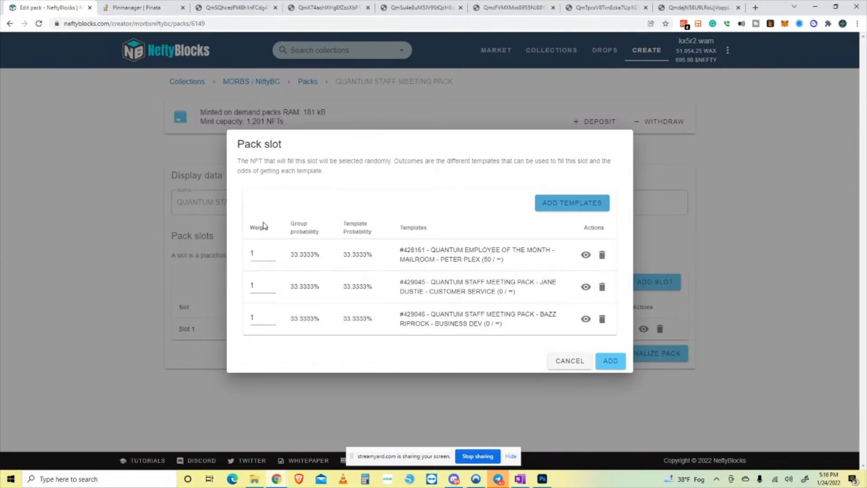
- Set the second slot's weights to 3 for template #428161 and 2 for #429045, keeping #429046 at 1
double_click(252, 253)
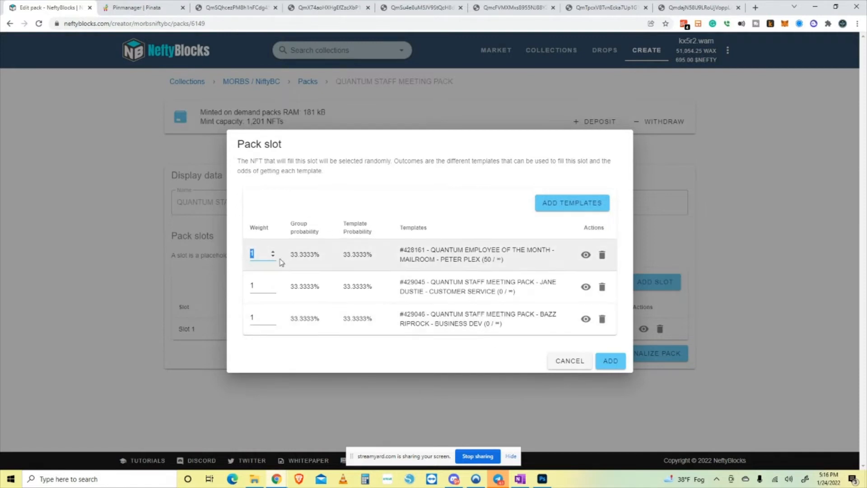
text(3)
click(264, 286)
drag(264, 286, 237, 290)
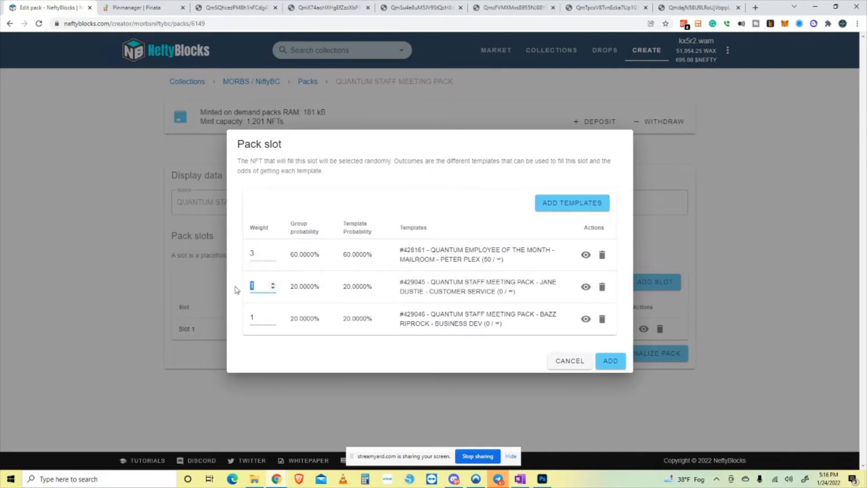
text(2)
click(262, 319)
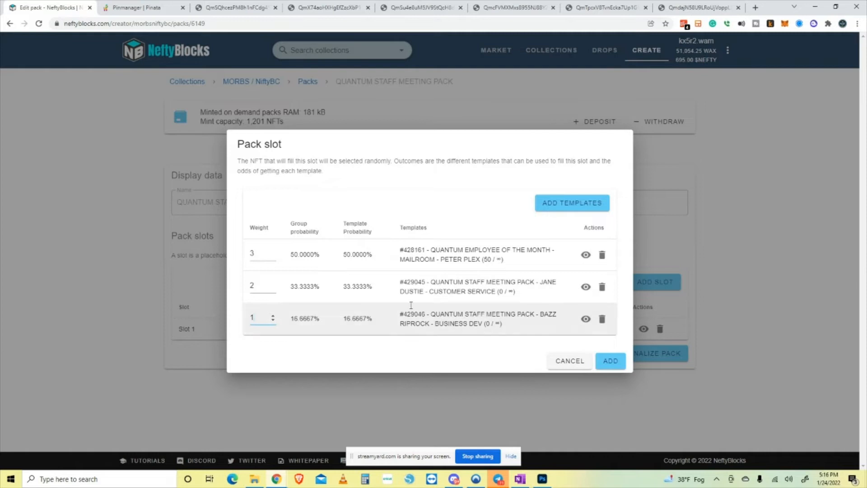
- Add the weighted three-template slot to the pack, approve its wallet transaction, and view the slot's details
click(611, 361)
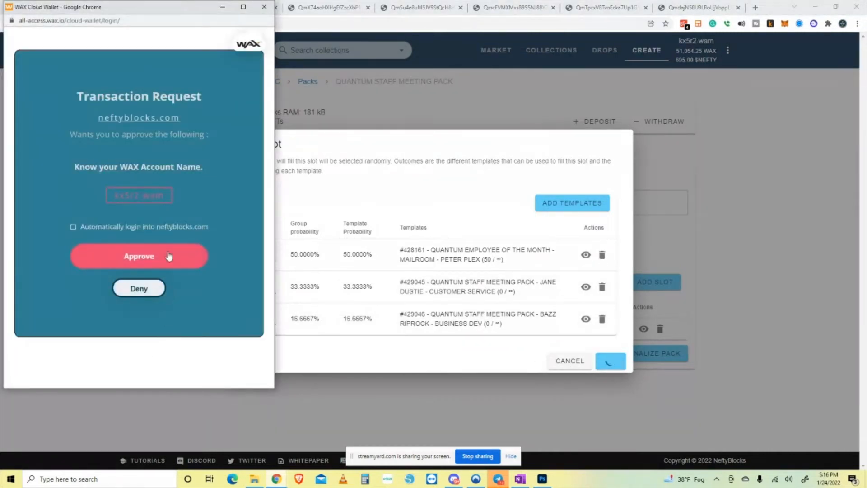
click(170, 256)
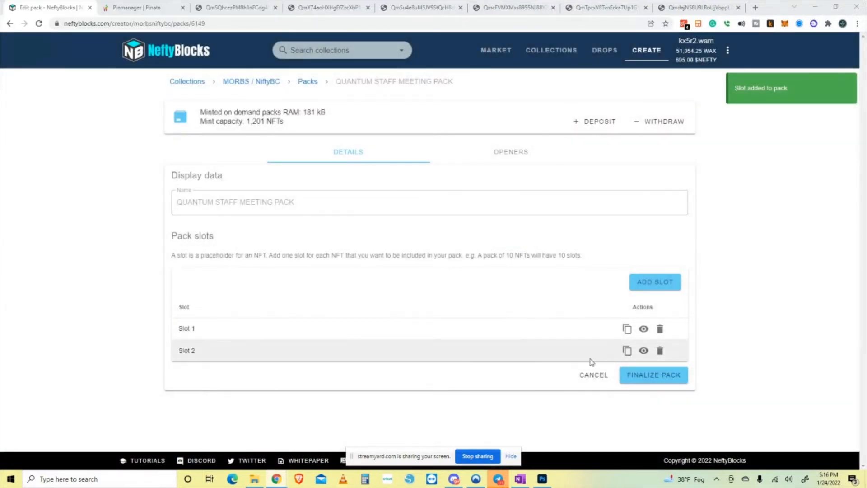
click(642, 351)
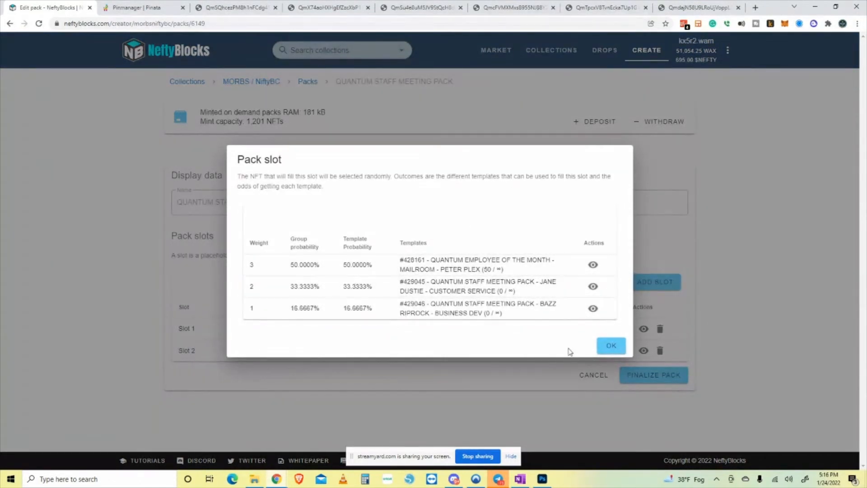
click(612, 346)
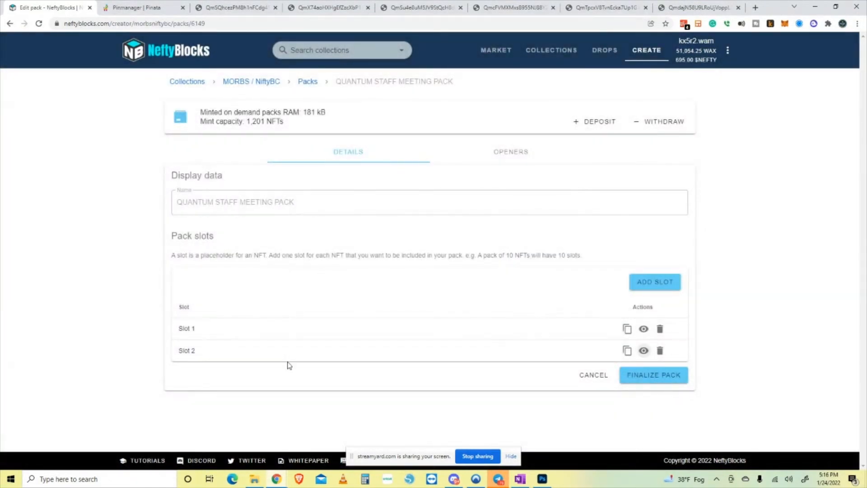
- Start a third pack slot with the MAILROOM template #428161 as its first outcome
click(657, 283)
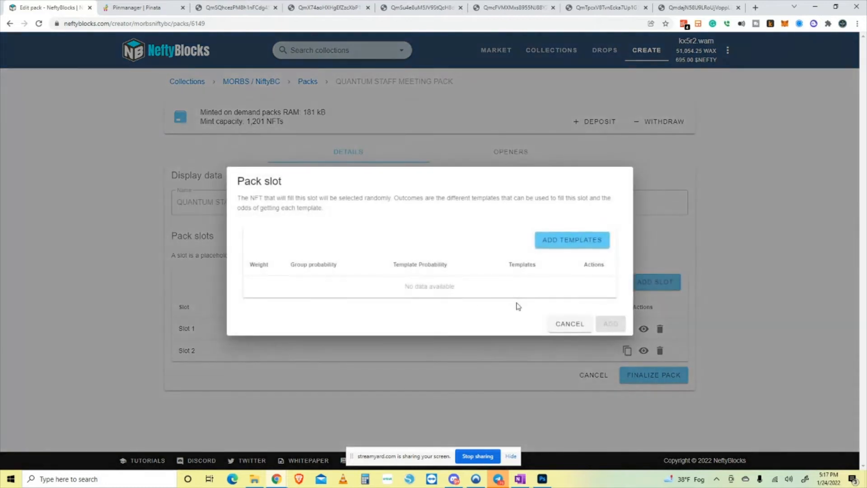
click(575, 241)
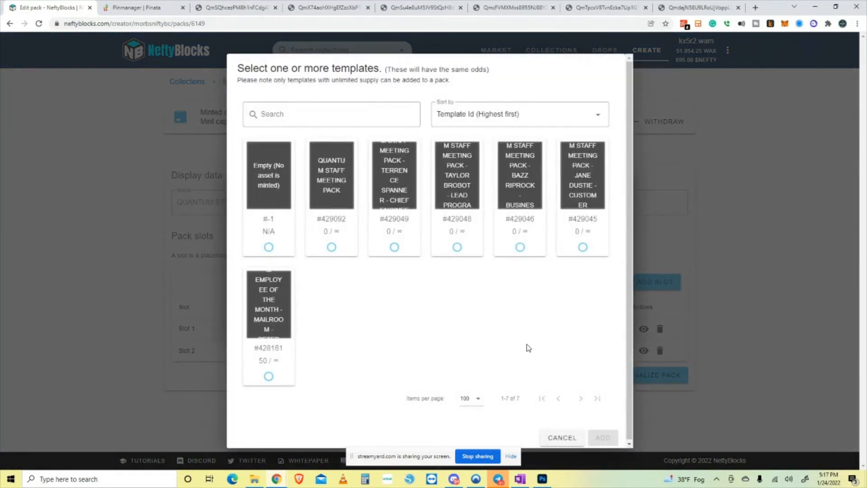
click(268, 376)
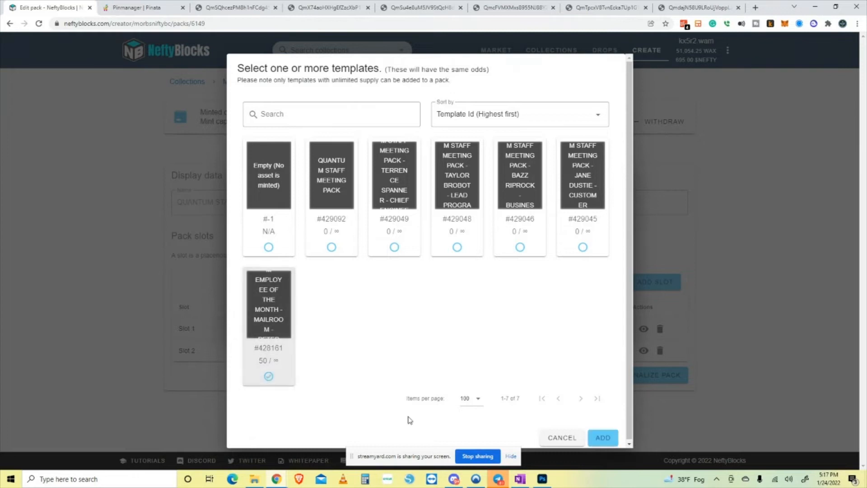
click(610, 438)
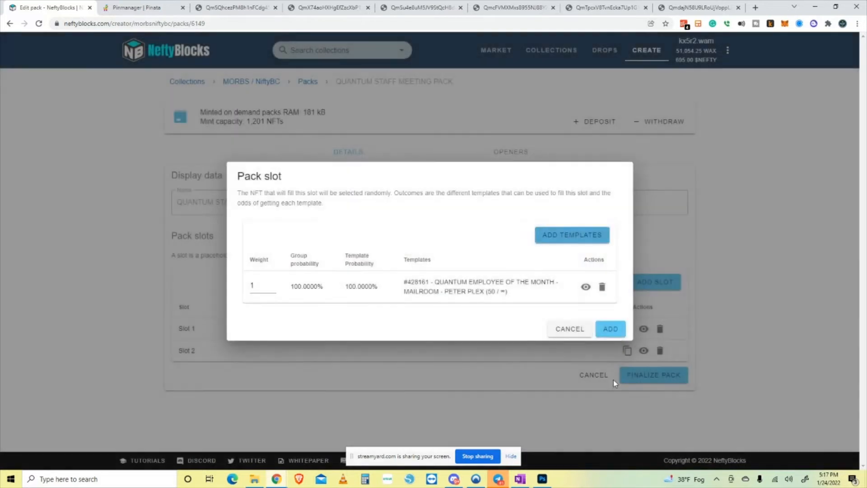
- Add templates #429045 (CUSTOMER SERVICE), #429046 (BUSINESS DEV) and #429048 (LEAD PROGRAMMER) to the third slot as separate outcomes
click(571, 240)
click(584, 216)
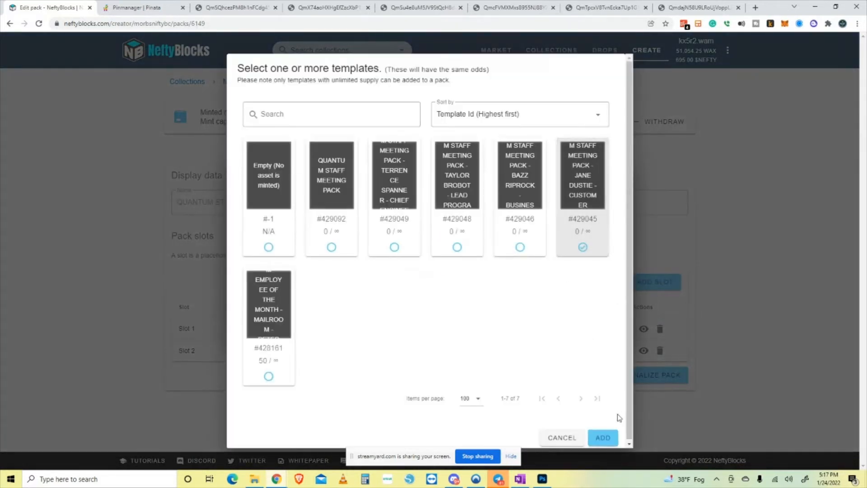
click(602, 437)
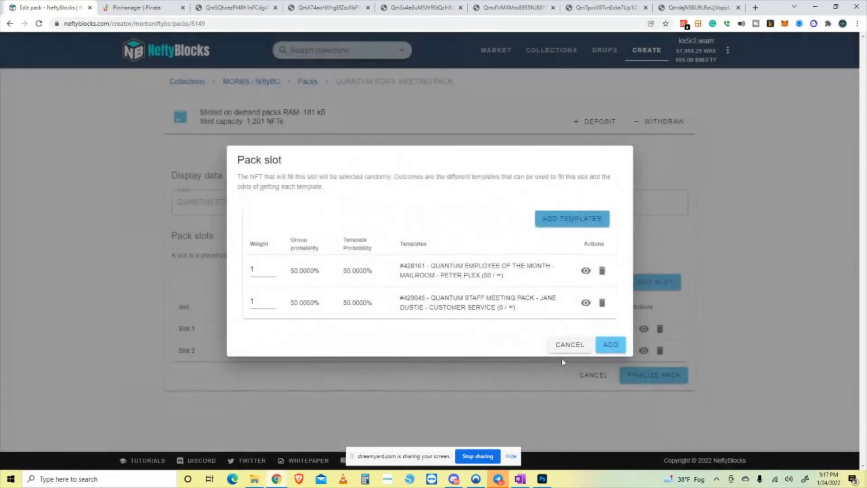
click(568, 223)
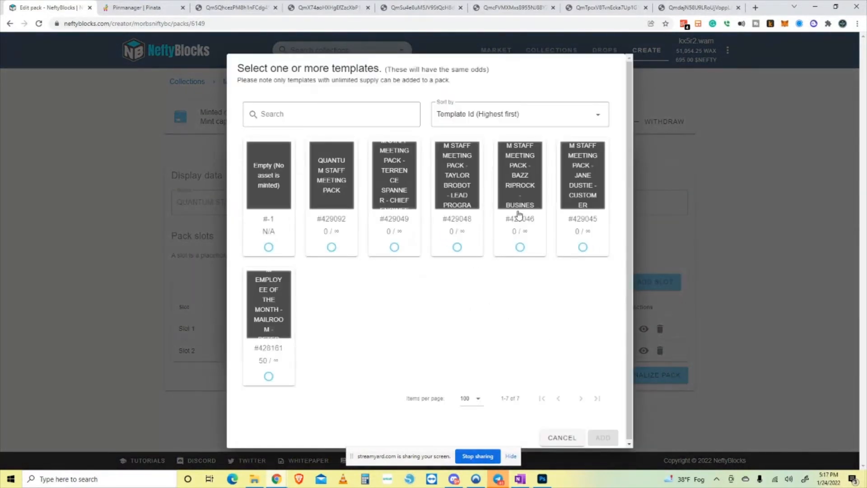
click(520, 216)
click(604, 437)
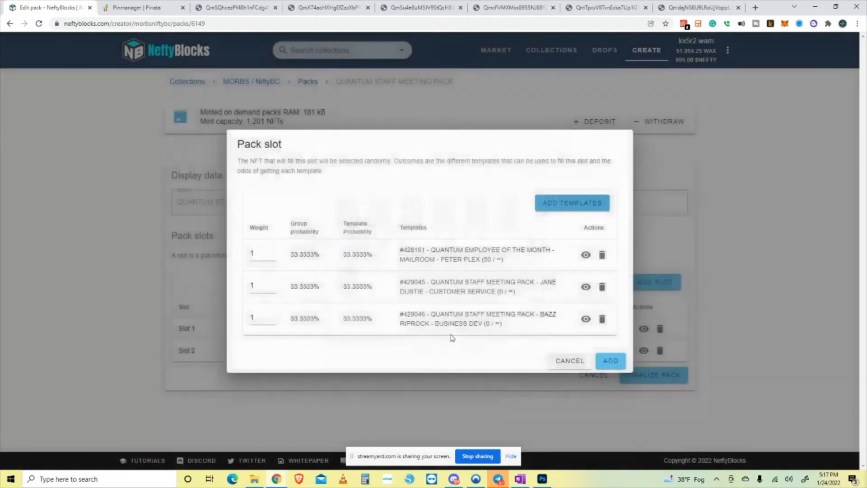
click(548, 202)
click(447, 193)
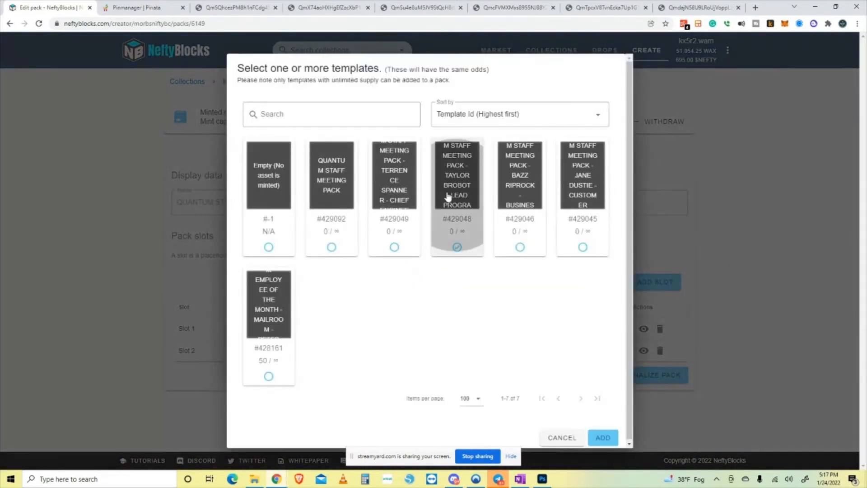
click(603, 438)
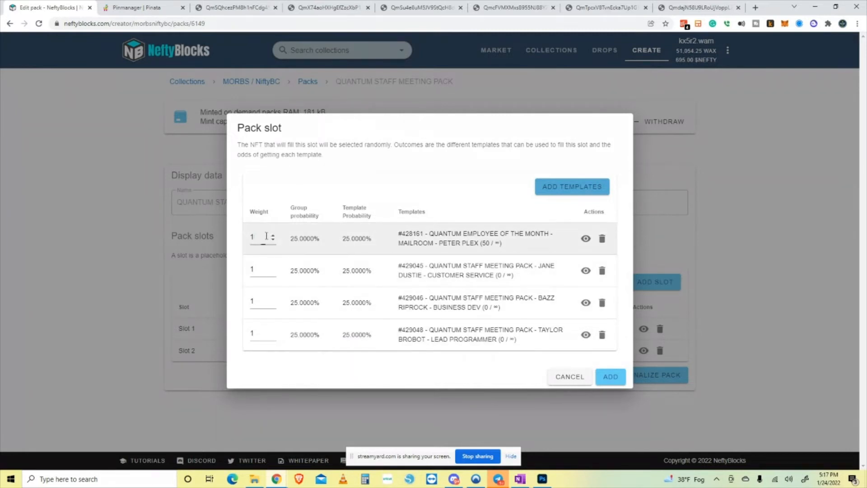
- Set the third slot's weights to 4 for template #428161, 3 for #429045 and 2 for #429046
drag(271, 237, 240, 238)
text(4)
drag(267, 270, 233, 269)
text(3)
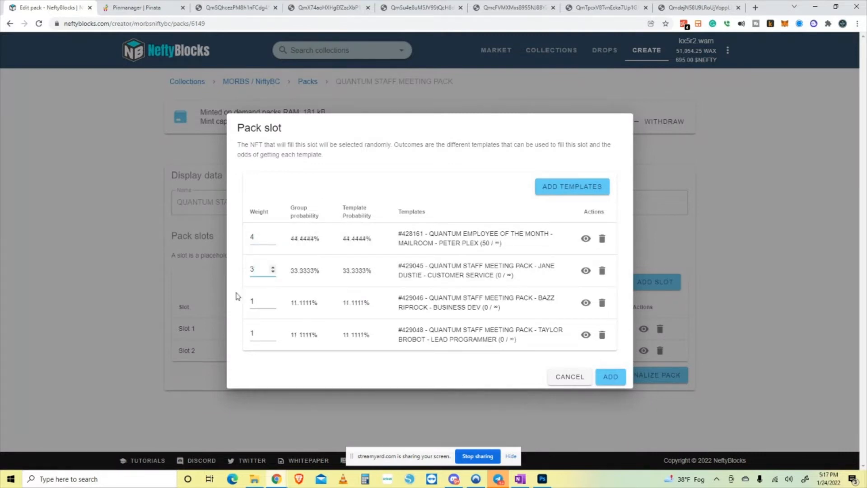
drag(263, 301, 252, 302)
text(2)
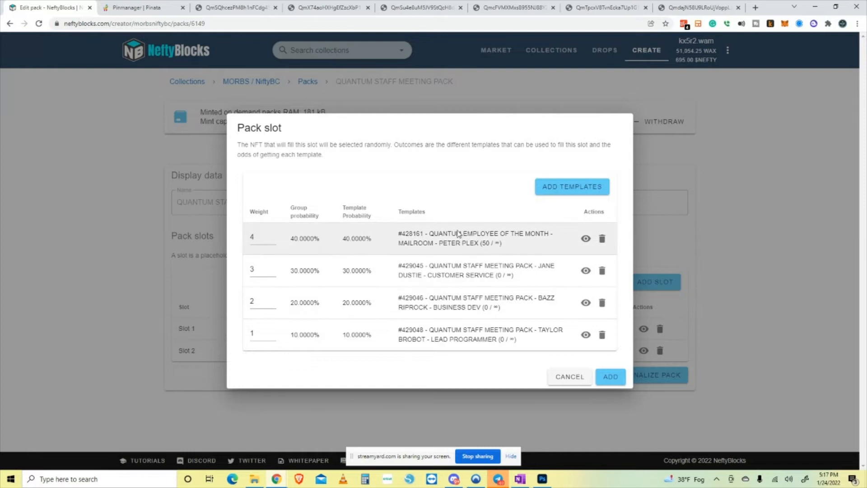
- Try weights of 5 and 65 for template #428161 in the third slot, and settle on 6
drag(256, 238, 247, 238)
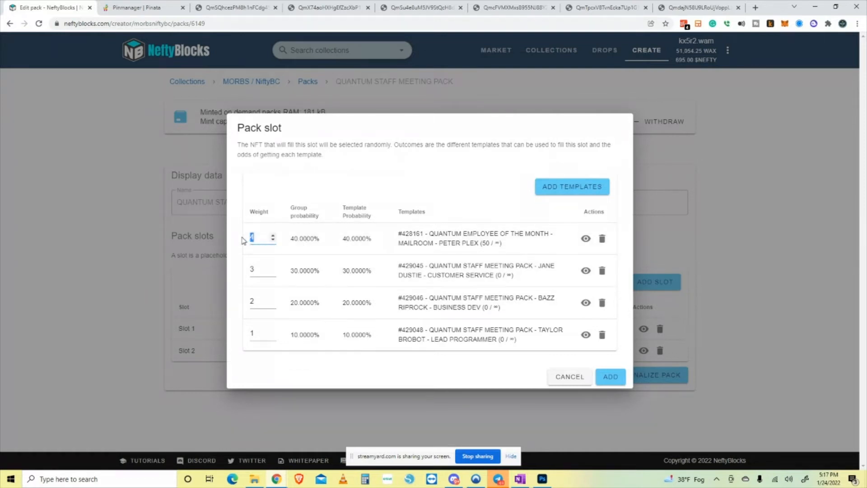
text(5)
key(BackSpace)
text(65)
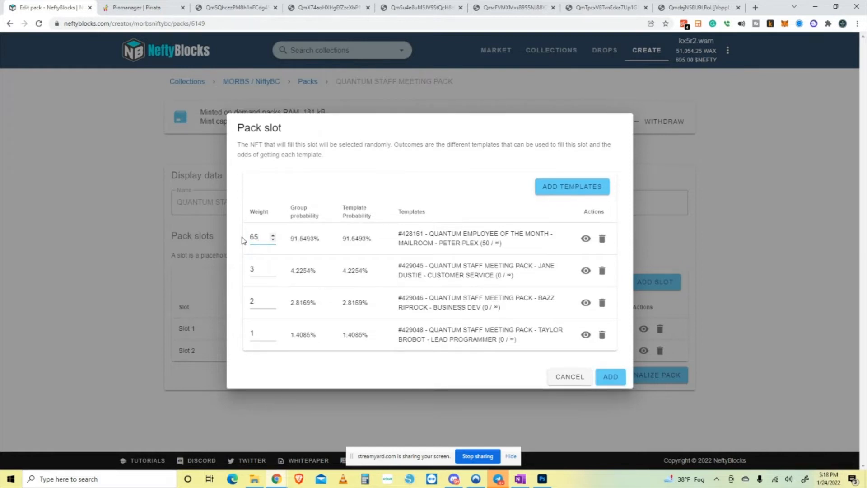
key(BackSpace)
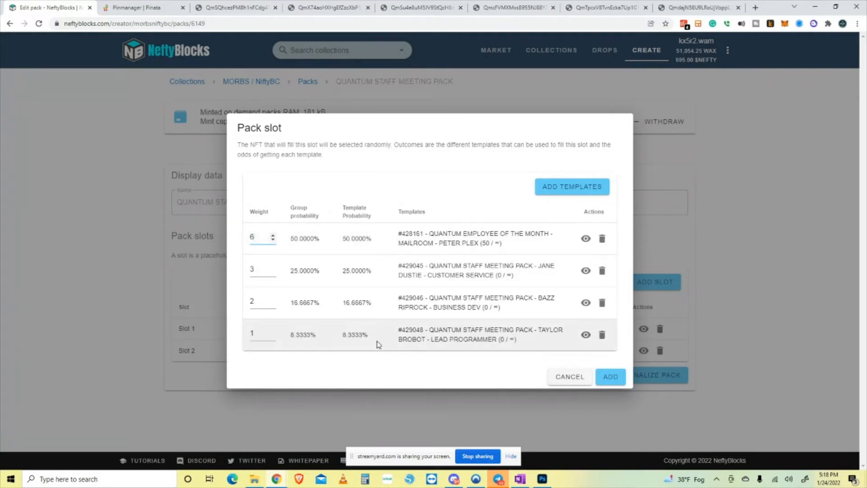
- Add the weighted four-template slot to the pack, approve its wallet transaction, and check the slot's template odds
click(611, 377)
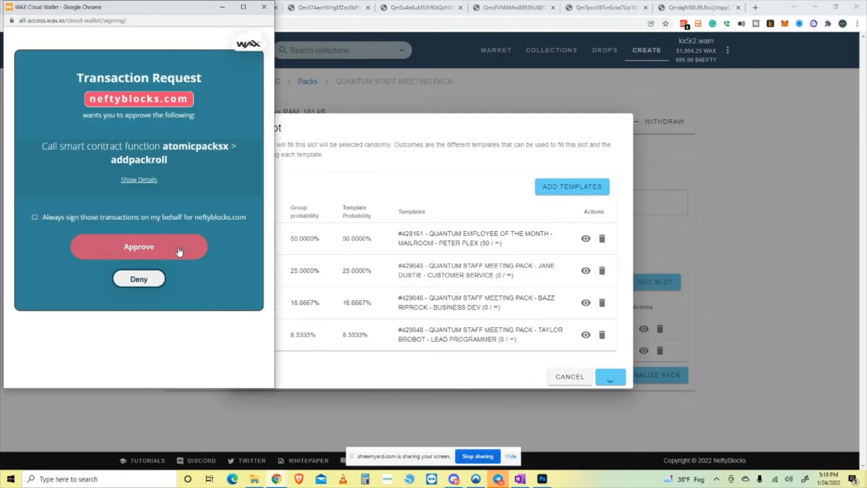
click(180, 248)
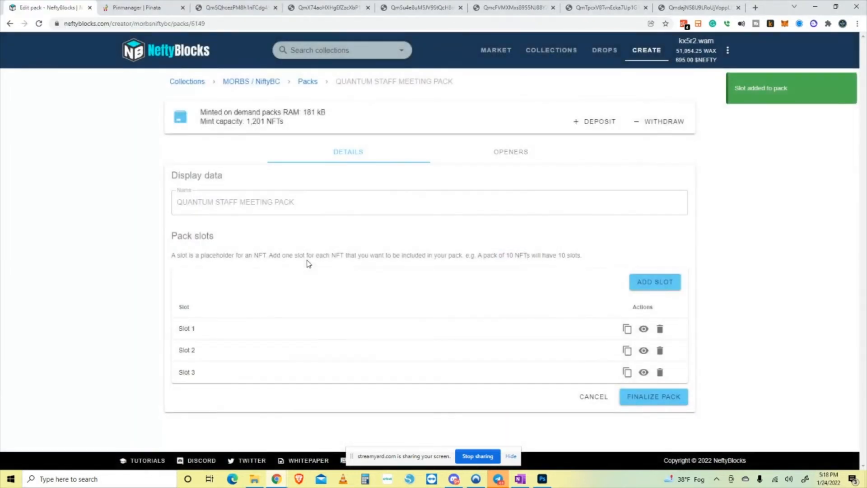
click(643, 373)
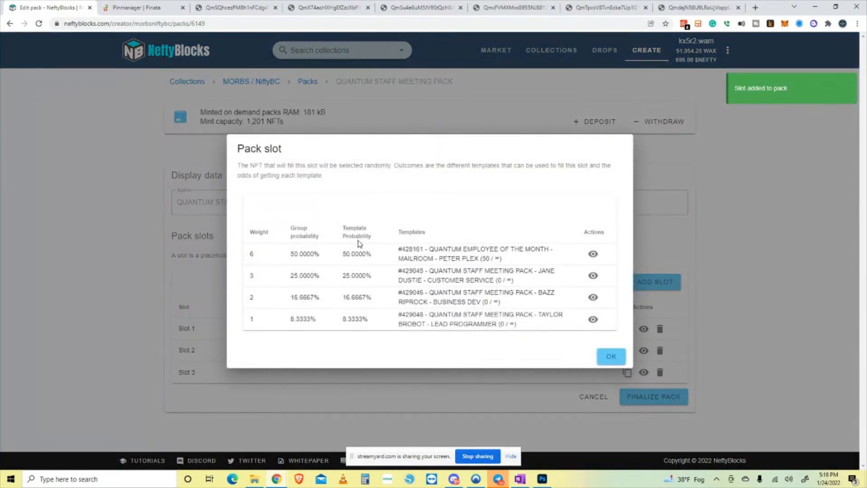
click(611, 357)
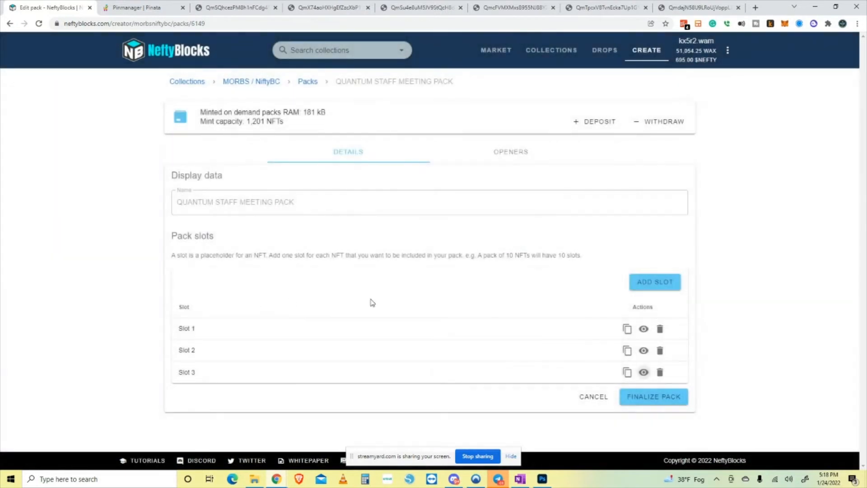
- Duplicate Slot 3 of the pack and approve the duplicate's wallet transaction
click(627, 373)
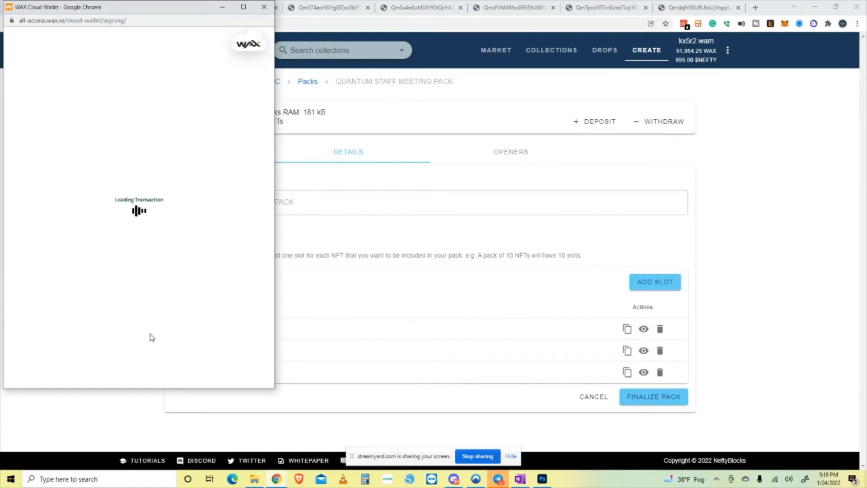
click(166, 251)
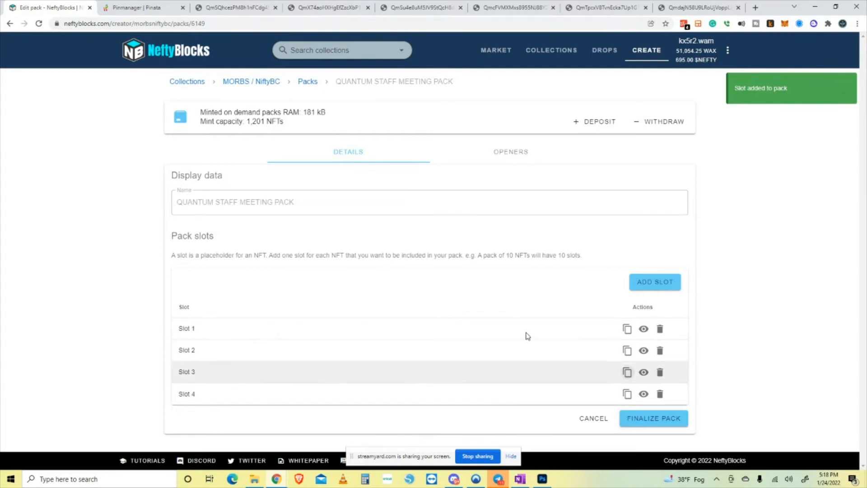
- Start another pack slot and add templates #428161 (MAILROOM) and #429045 (CUSTOMER SERVICE) to it as separate outcomes
click(654, 285)
click(570, 239)
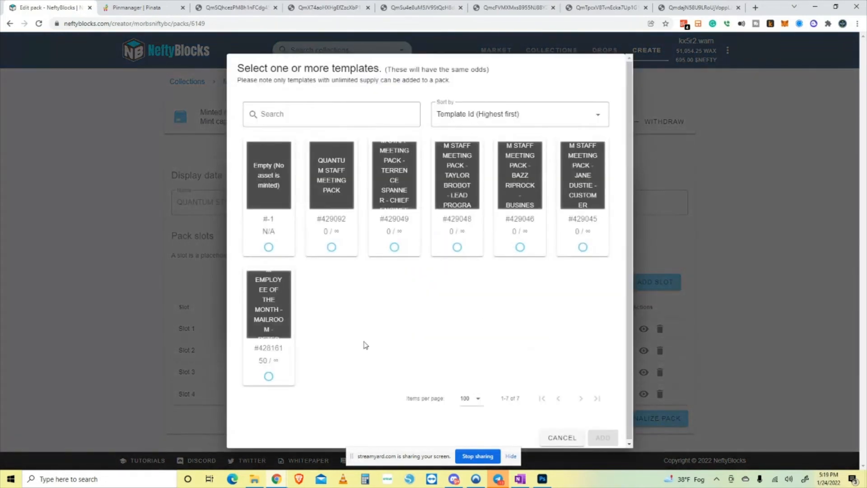
click(272, 322)
click(603, 438)
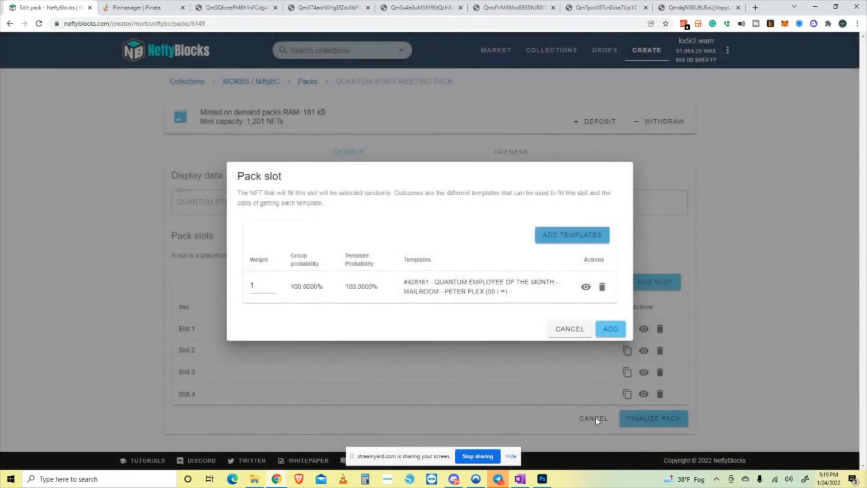
click(575, 239)
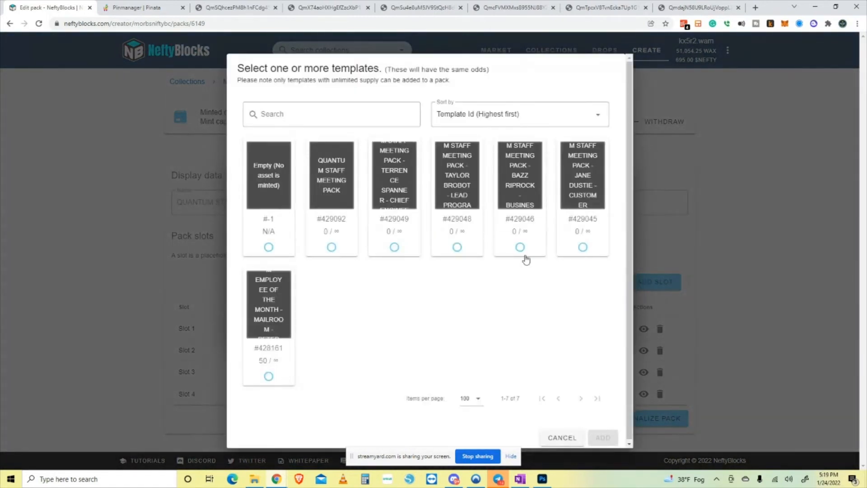
click(593, 211)
click(603, 439)
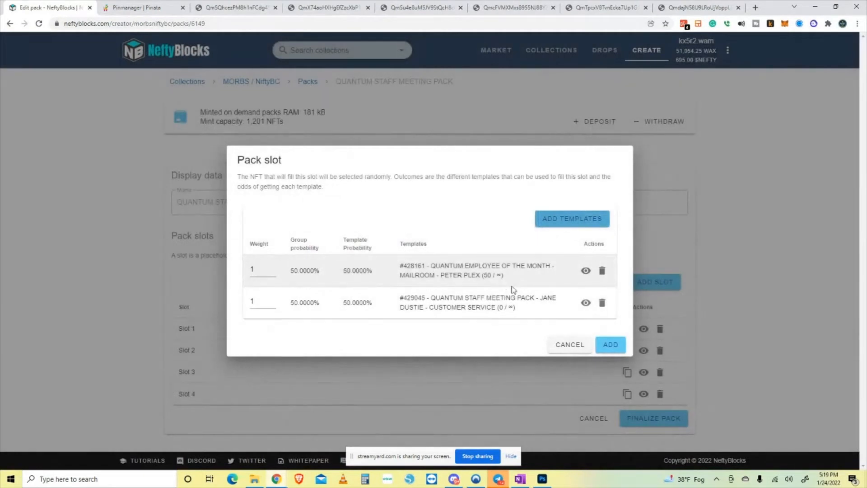
- Add templates #429046 (BUSINESS DEV), #429048 (LEAD PROGRAMMER) and #429049 (CHIEF ENGINEER) to the fifth slot as separate outcomes
click(570, 224)
click(515, 199)
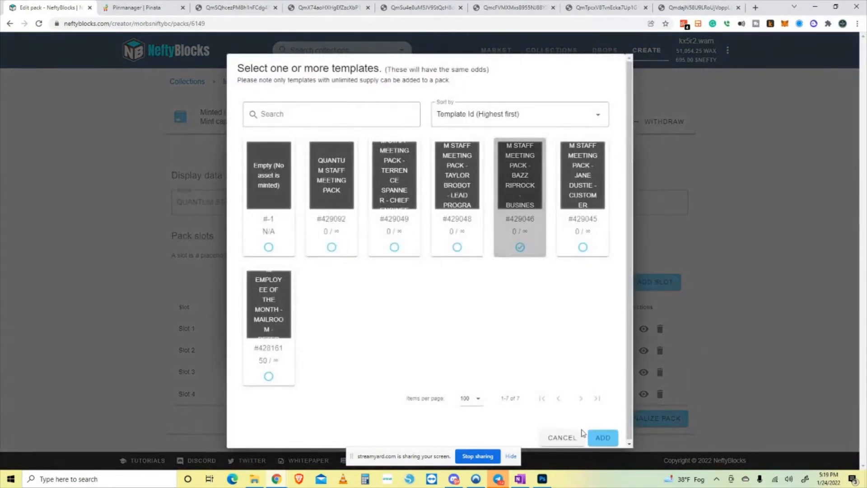
click(603, 439)
click(561, 203)
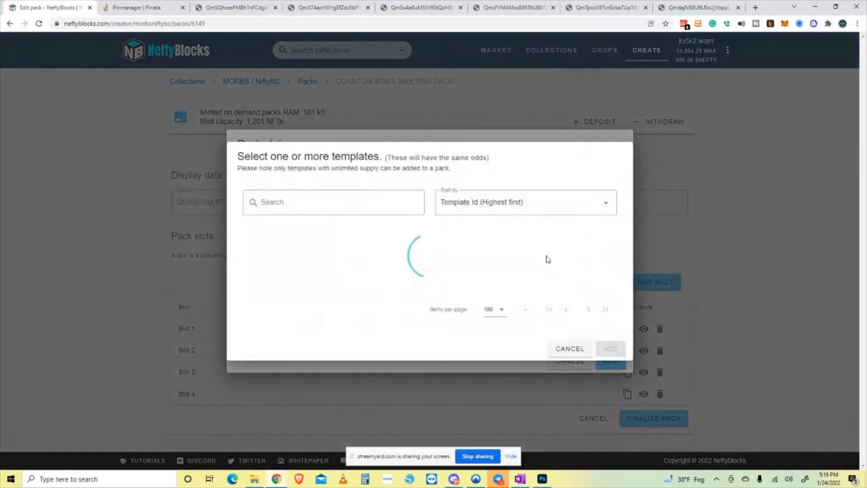
click(457, 246)
click(603, 437)
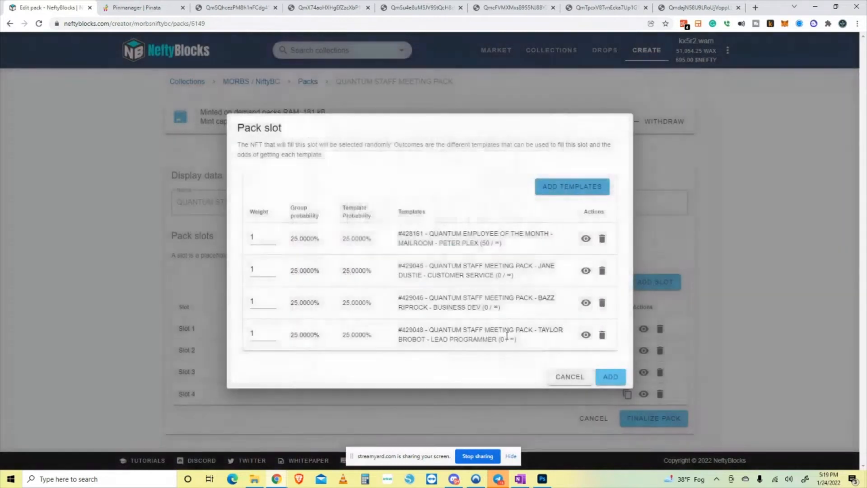
click(571, 187)
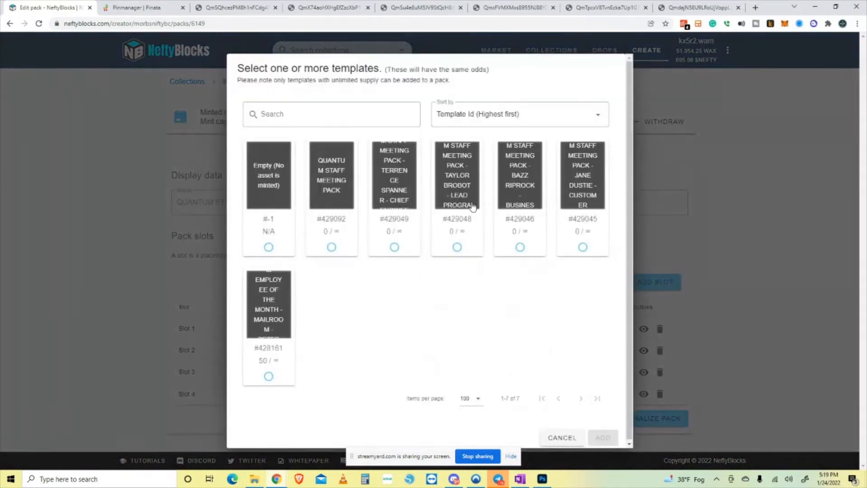
click(394, 185)
click(604, 437)
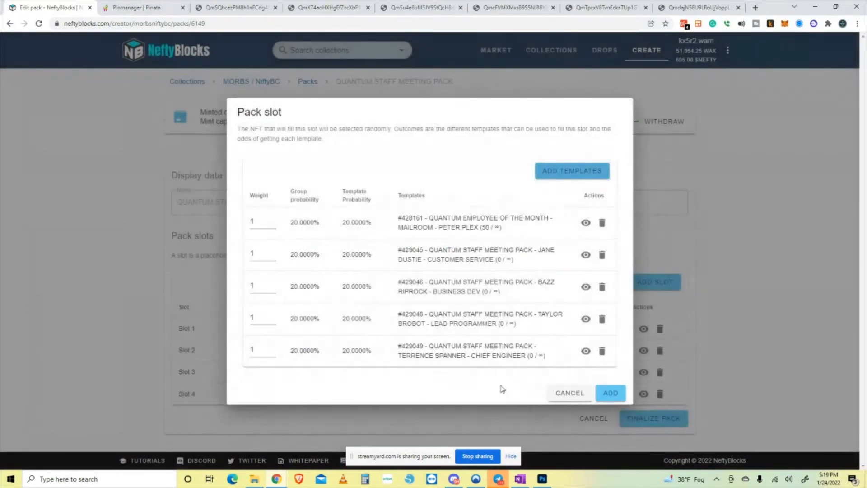
- Set the fifth slot's weights to 8 for template #428161, 6 for #429045, 5 for #429046 and 2 for #429048
double_click(260, 226)
text(8)
double_click(266, 253)
text(6)
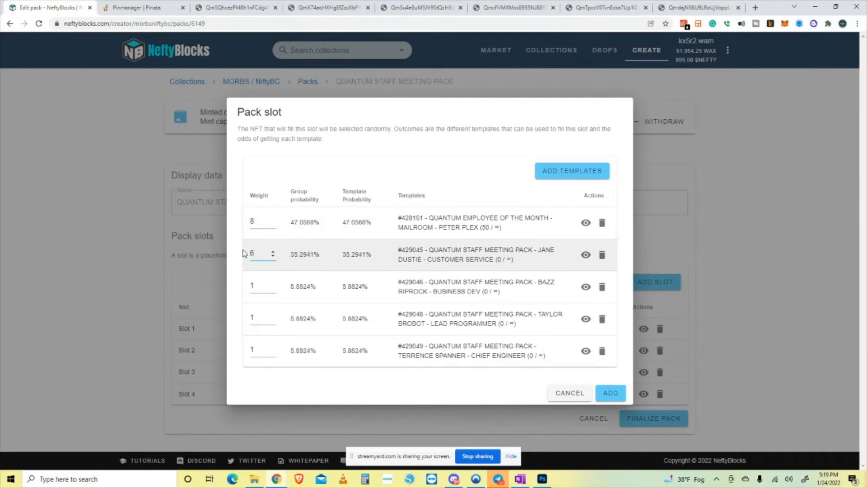
double_click(245, 287)
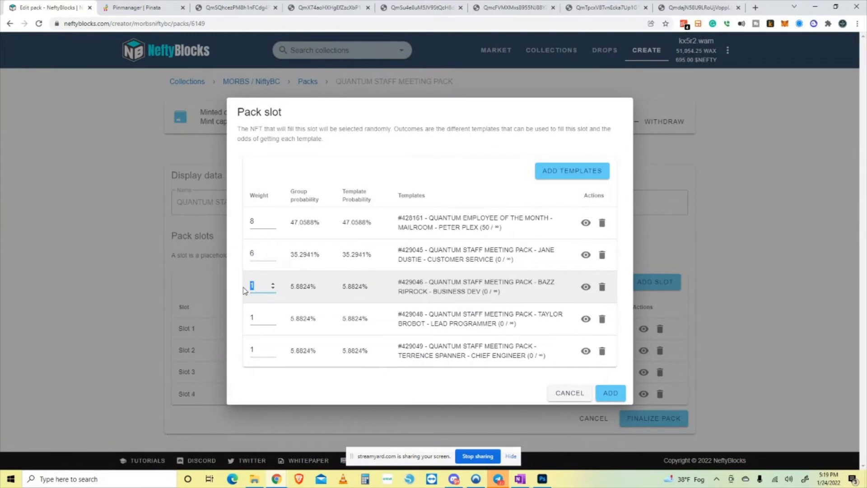
text(5)
double_click(260, 318)
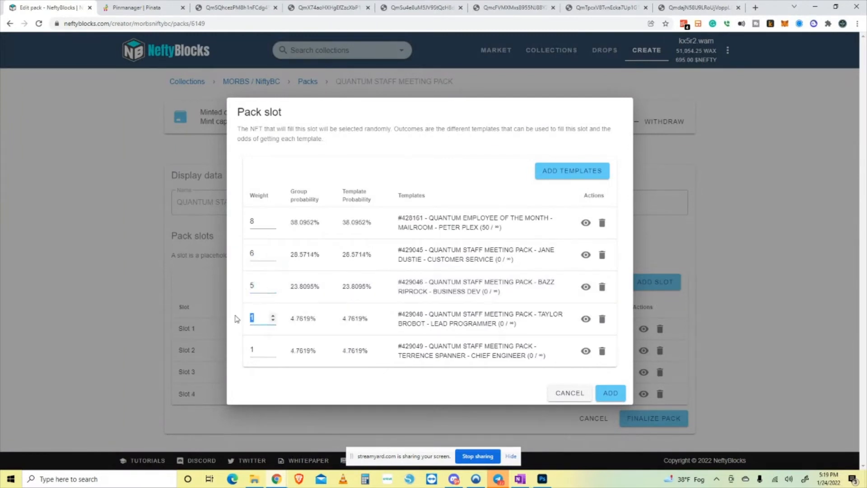
text(2)
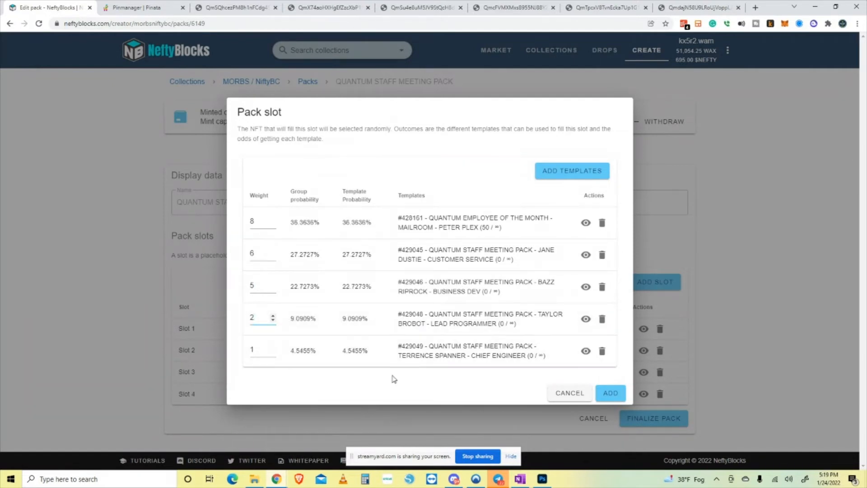
click(386, 383)
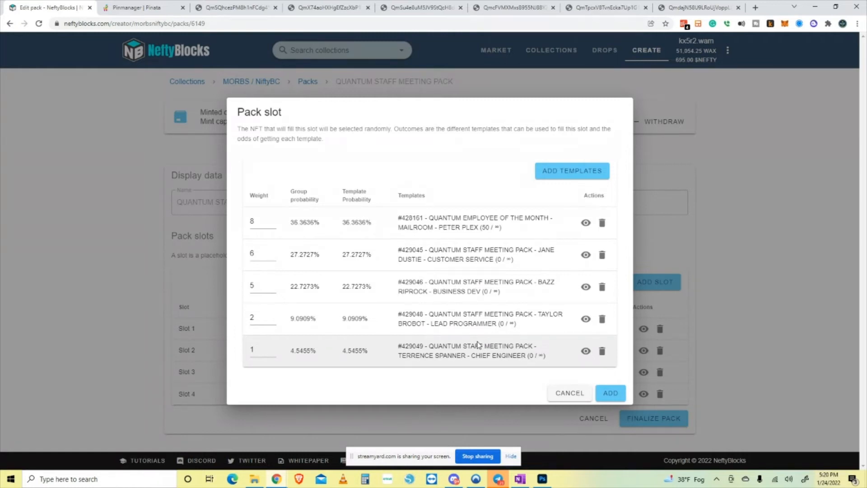
- Add the weighted five-template slot to the pack, approve its wallet transaction, and check the slot's template odds
click(610, 394)
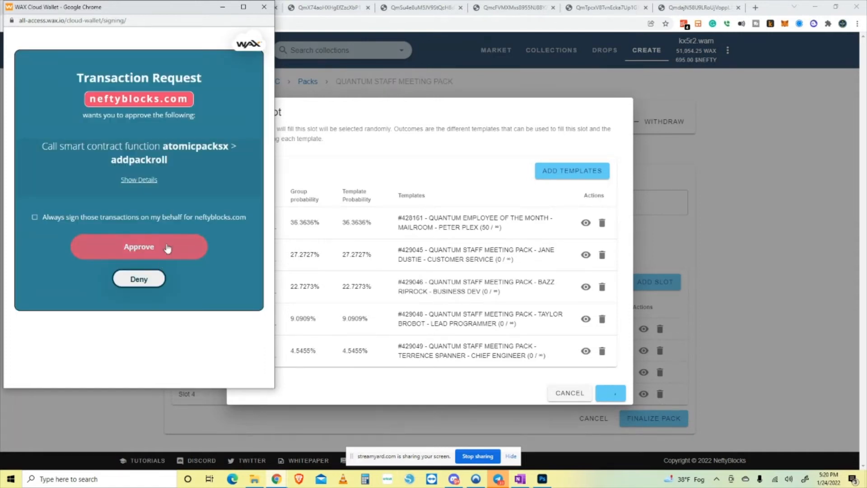
click(156, 249)
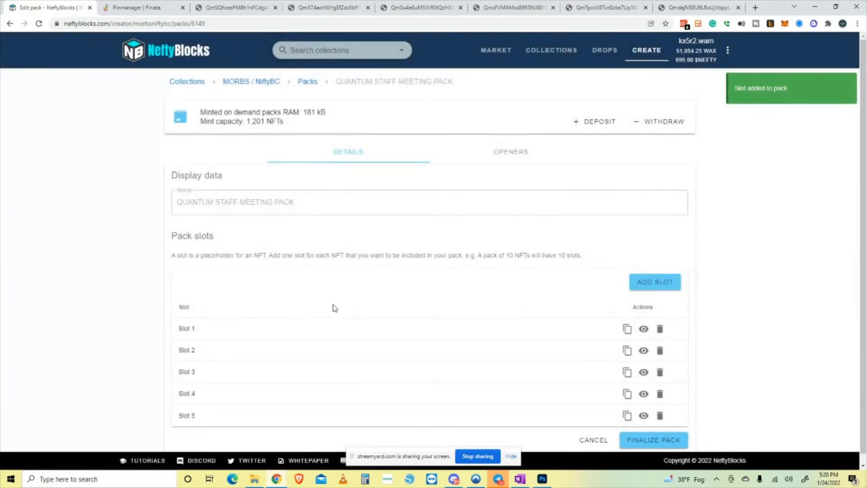
scroll(332, 307, down, 1)
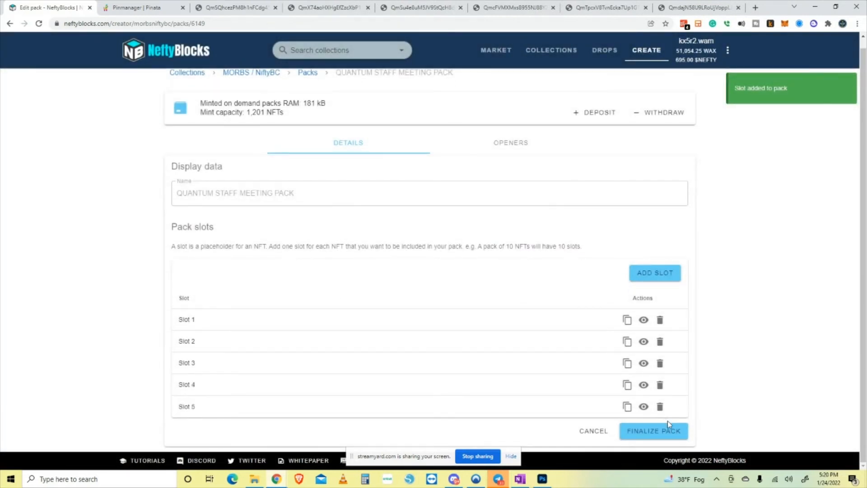
click(644, 406)
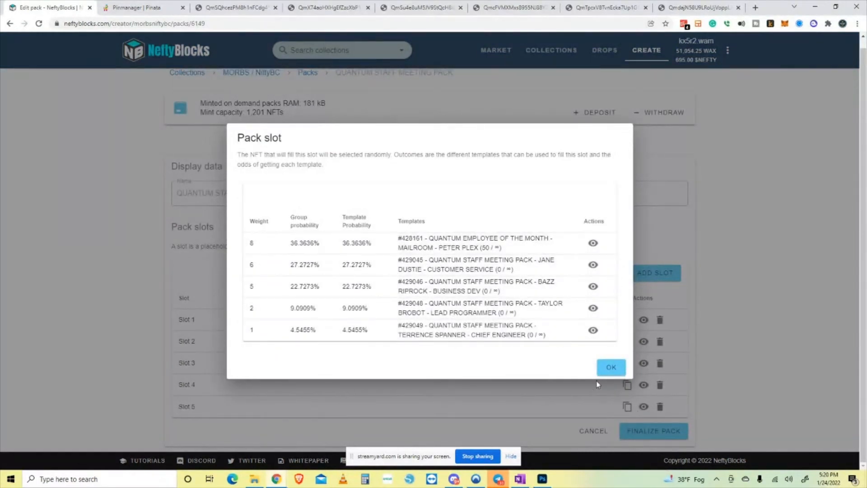
click(610, 367)
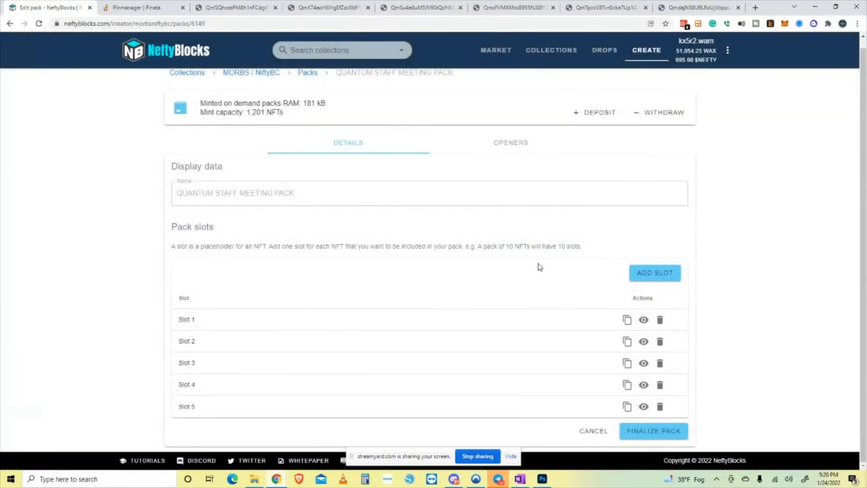
- Finalize the pack with schema morbspacks and template #429092 - QUANTUM STAFF MEETING PACK, approving the wallet transaction
click(656, 432)
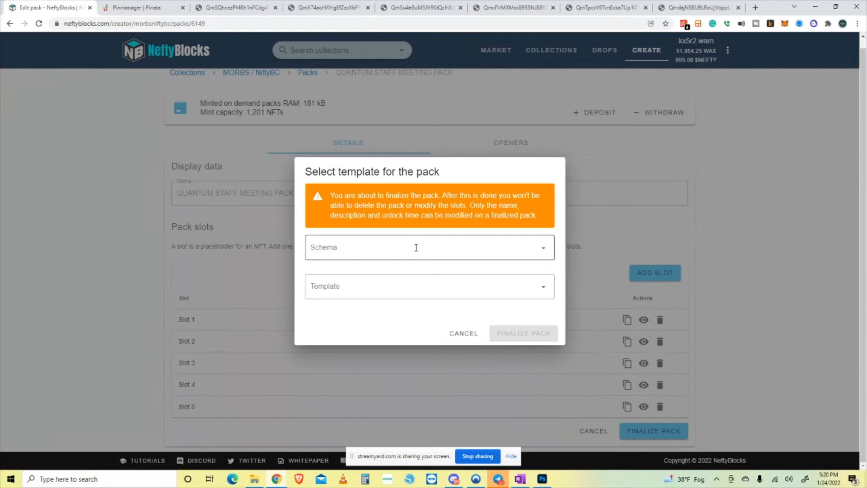
click(483, 248)
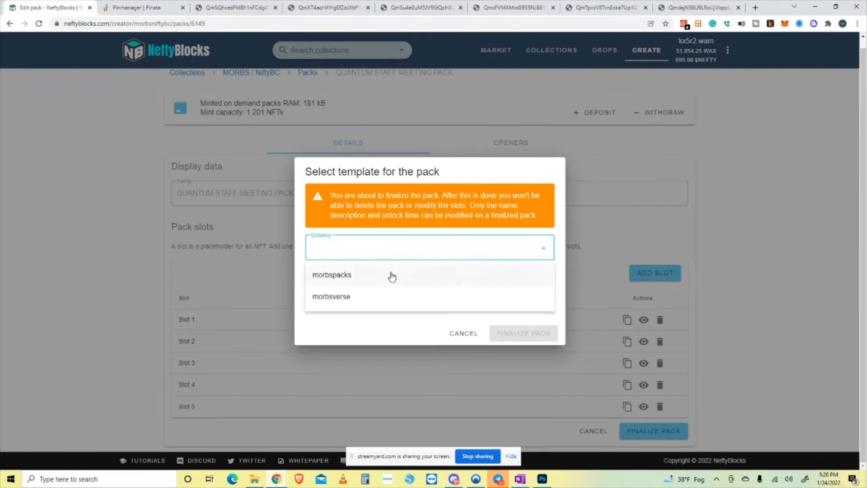
click(335, 280)
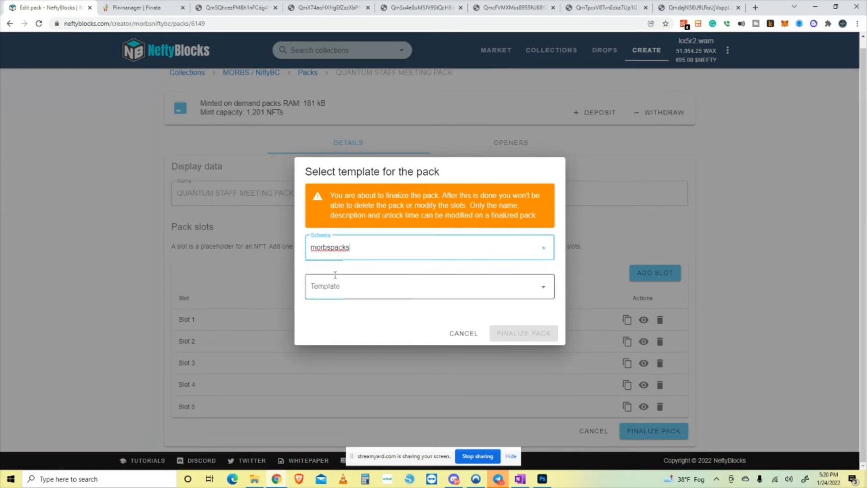
click(398, 289)
click(386, 315)
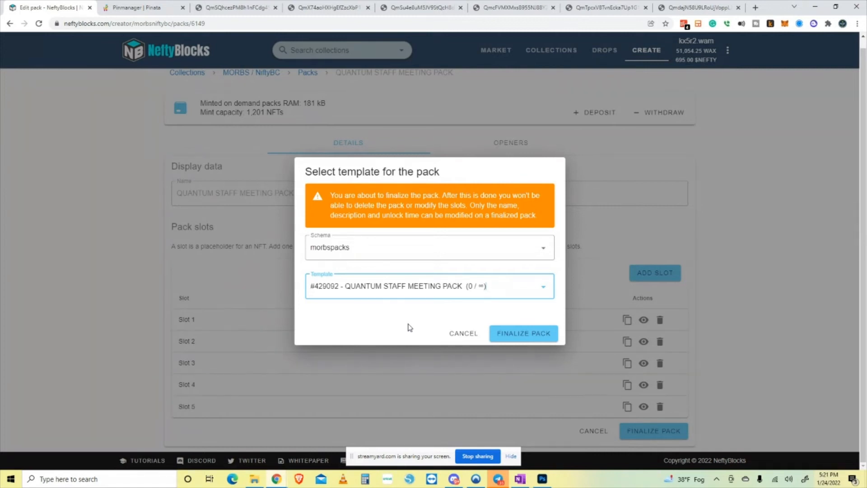
click(502, 333)
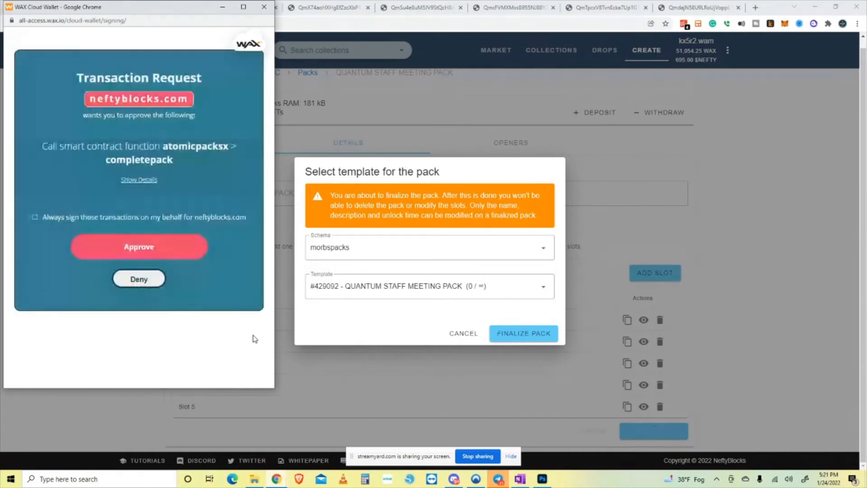
click(162, 247)
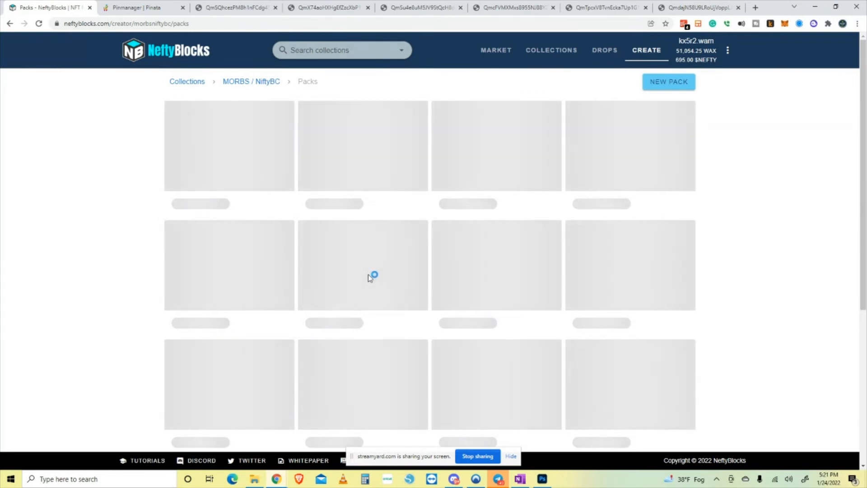
- Hide the screen-sharing notice and look over the actions available for the QUANTUM STAFF MEETING PACK
click(511, 456)
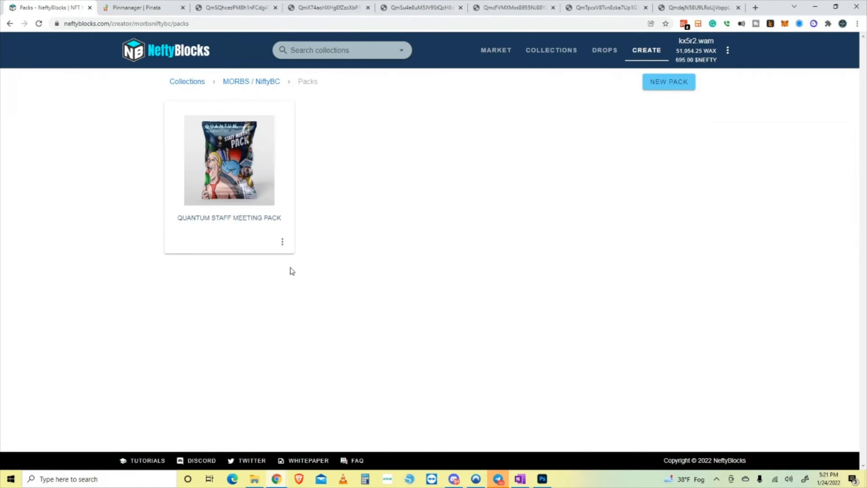
click(282, 242)
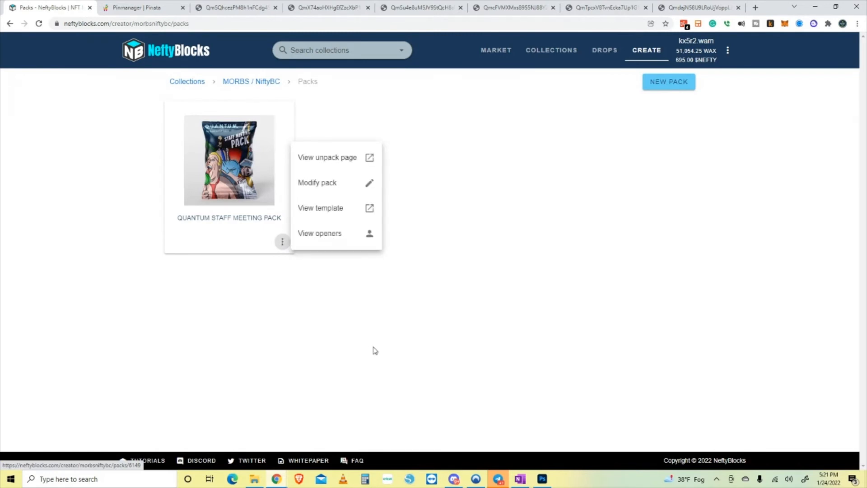
click(406, 323)
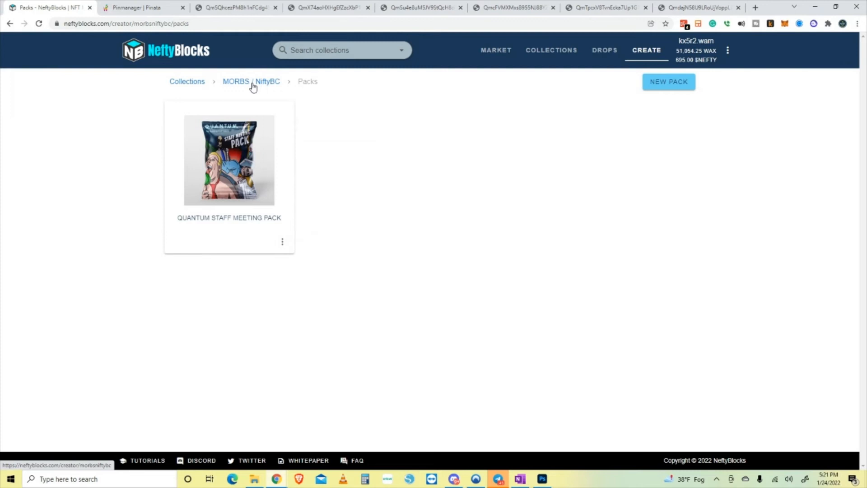
- Start a new Nefty drop in the MORBS / NiftyBC collection
click(253, 86)
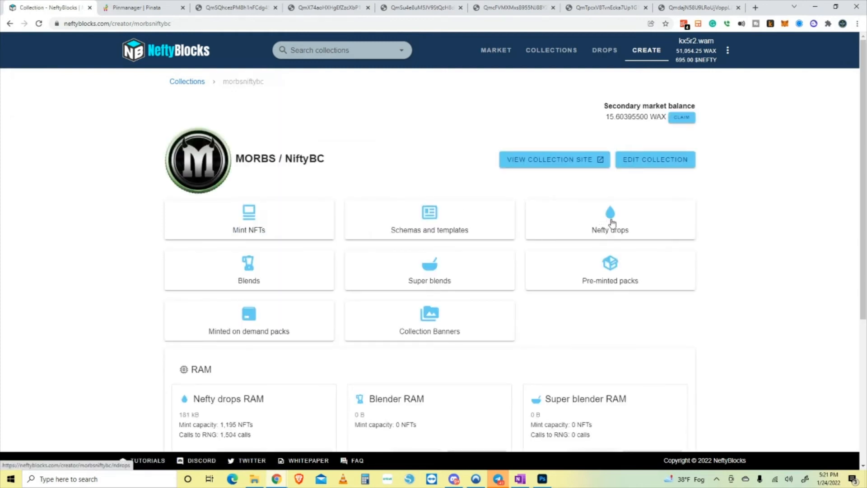
click(611, 220)
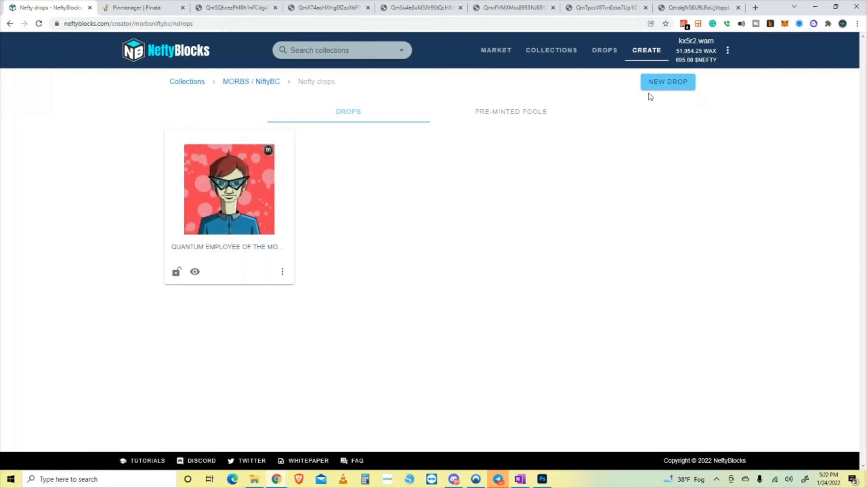
click(667, 83)
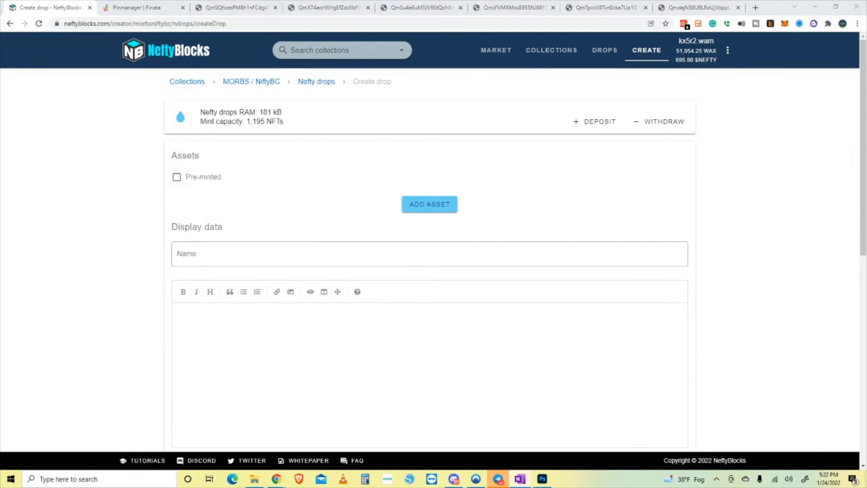
- Paste the prepared pack description into the drop's display data and name the drop QUANTUM STAFF MEETING PACK
click(306, 334)
key(ctrl+v)
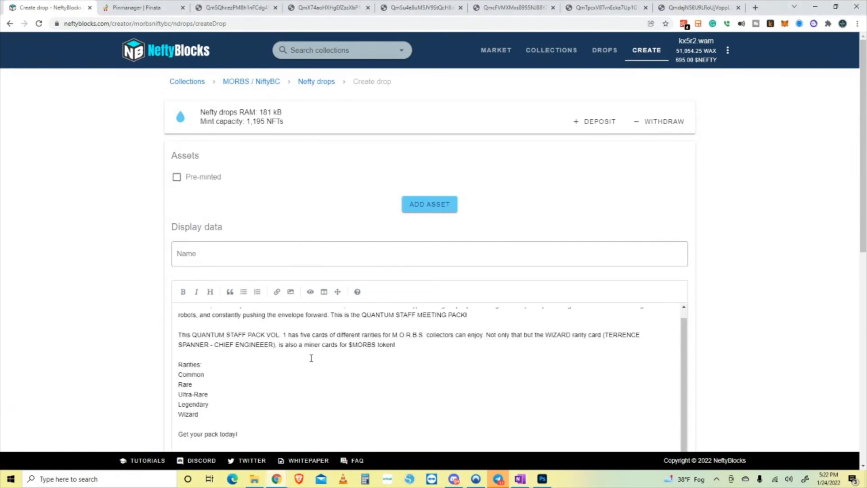
key(alt+Tab)
click(244, 252)
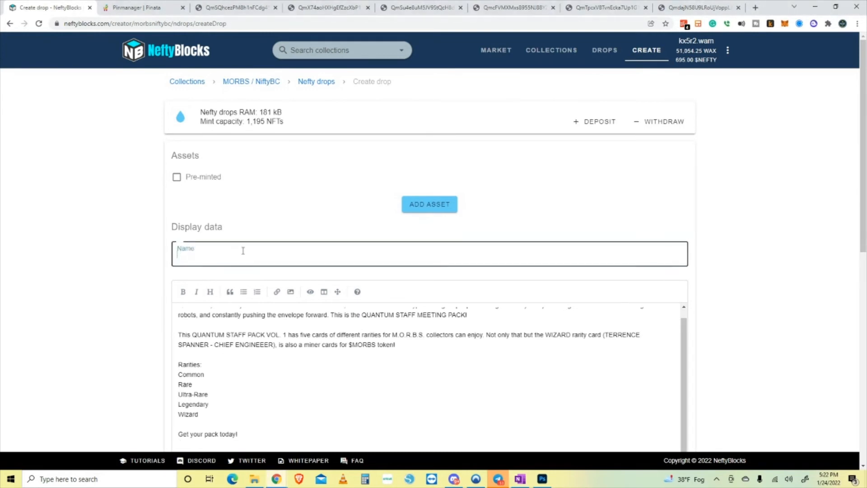
text(QUANTUM STAFF MEETING PACK)
- Add an asset to the drop using schema morbspacks and template #429092 - QUANTUM STAFF MEETING PACK
click(433, 207)
click(437, 213)
click(332, 237)
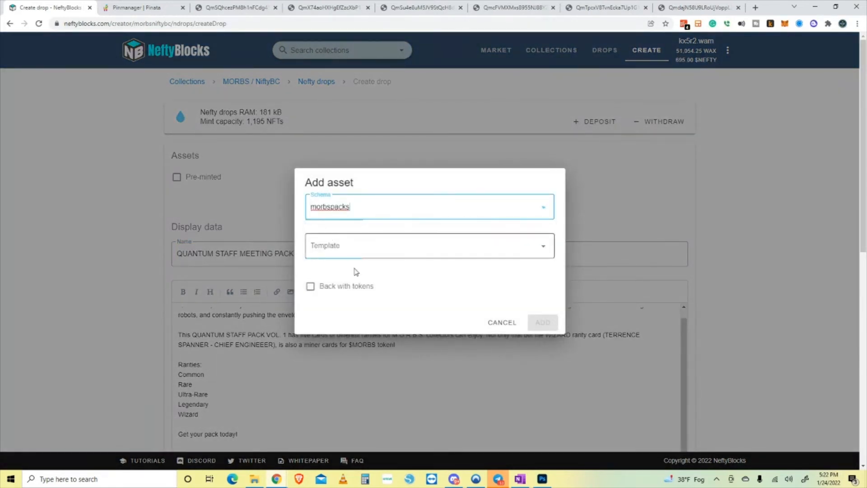
click(367, 243)
click(347, 273)
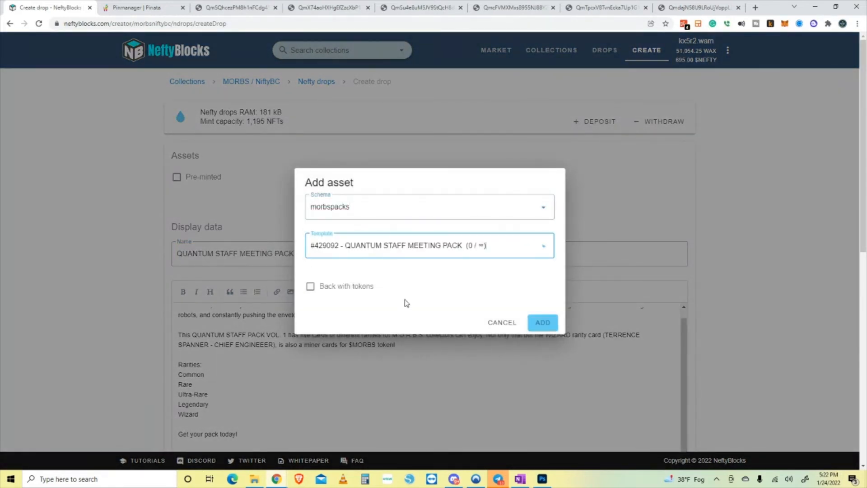
click(544, 322)
- Set the drop's listing currency to WAX and its price to 20
scroll(563, 262, down, 3)
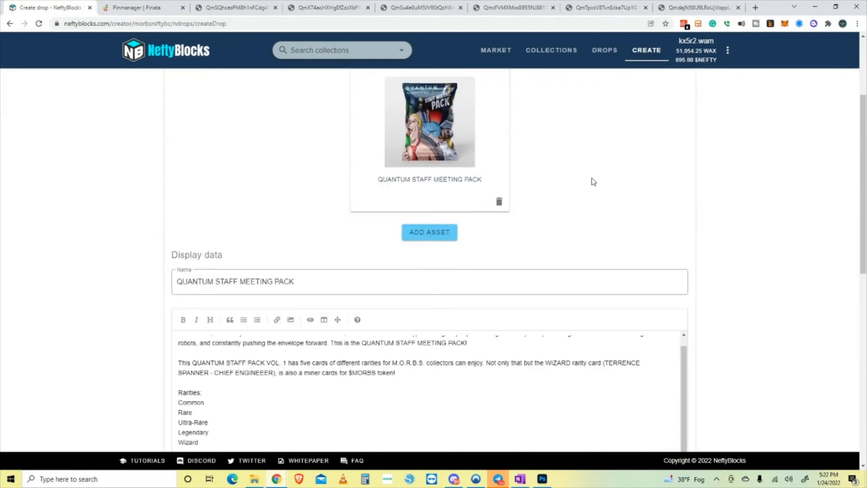
scroll(751, 224, down, 2)
scroll(799, 224, down, 5)
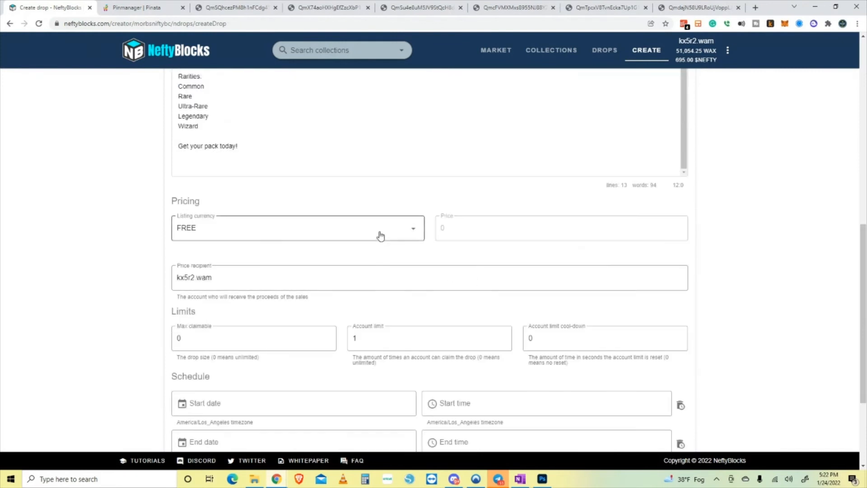
click(410, 230)
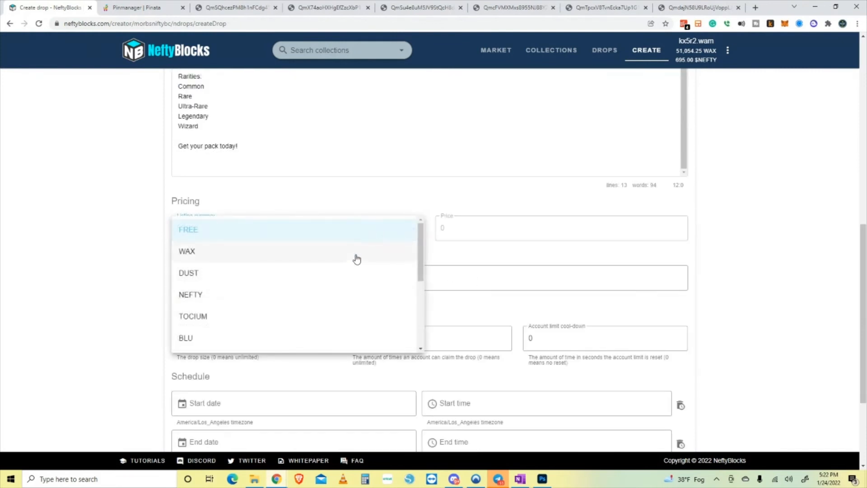
click(228, 256)
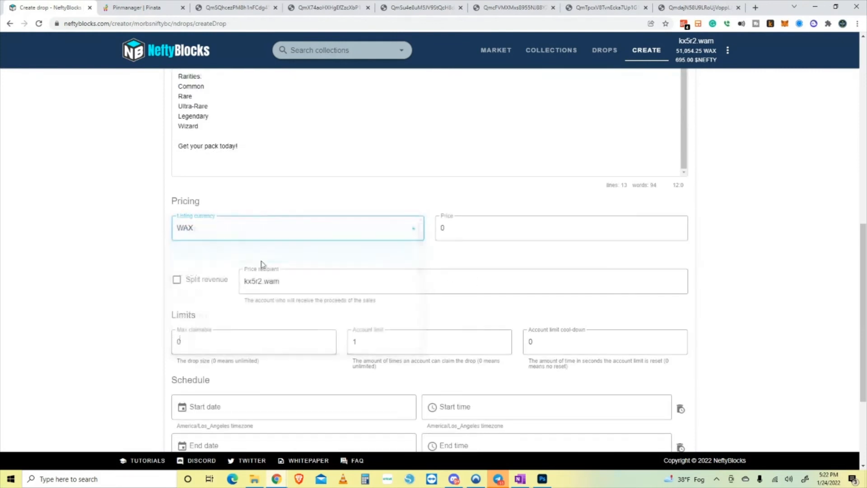
click(480, 230)
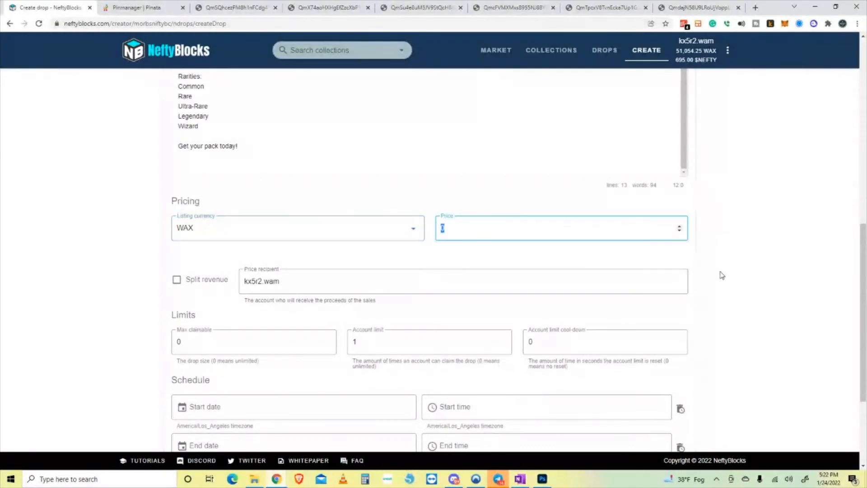
text(20)
click(415, 232)
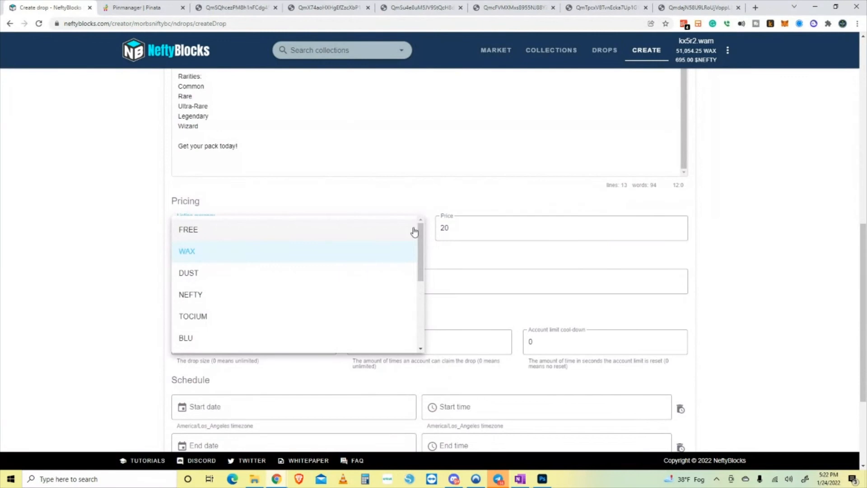
click(419, 192)
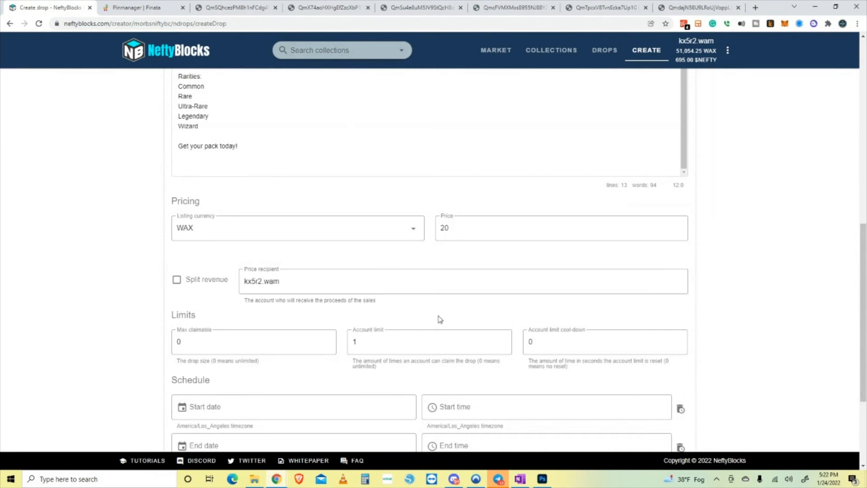
- Set the drop limits to 100 max claimable, an account limit of 10, and a 25-second account limit cool-down
drag(224, 345, 172, 343)
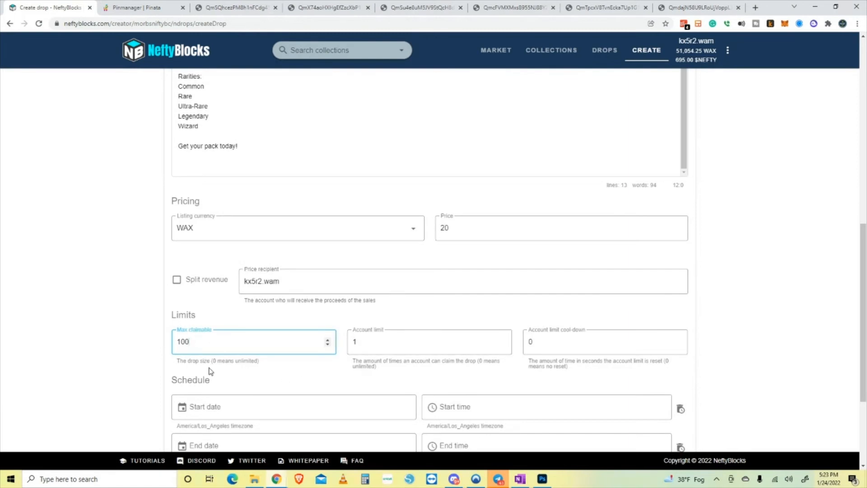
click(113, 323)
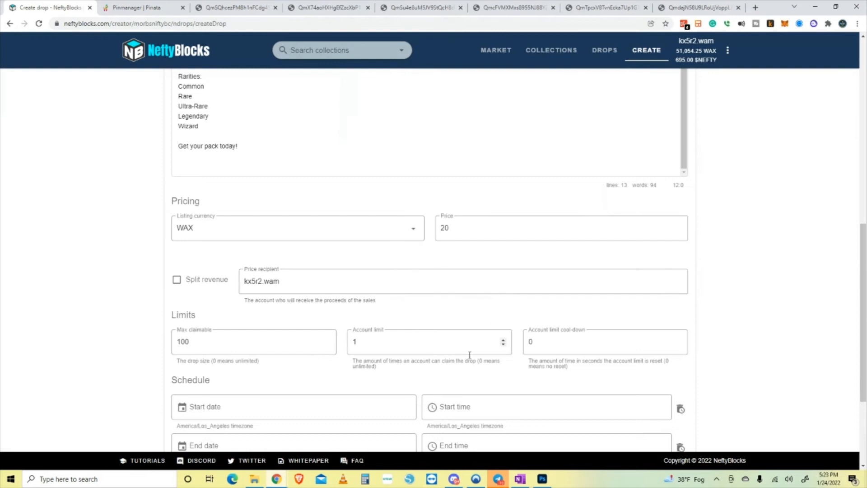
double_click(374, 341)
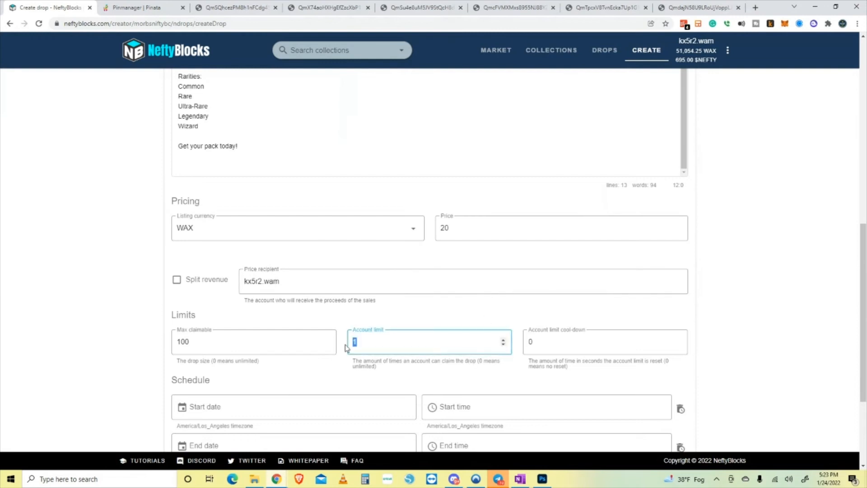
click(608, 311)
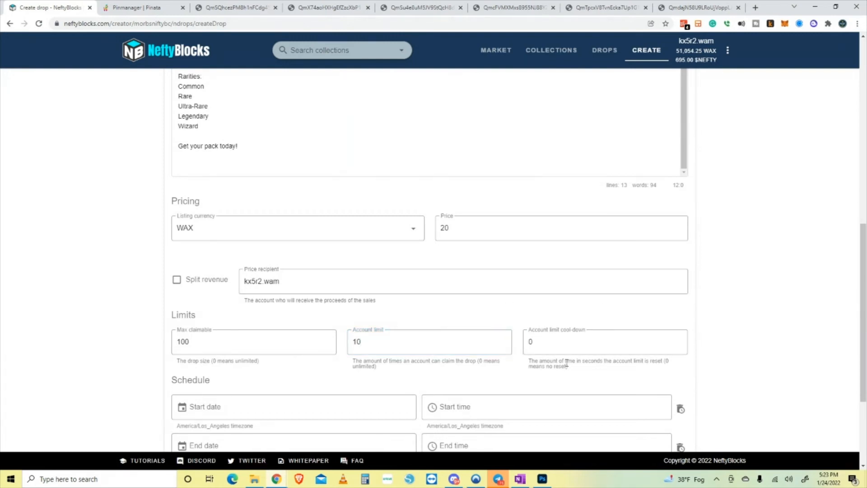
click(508, 346)
text(2)
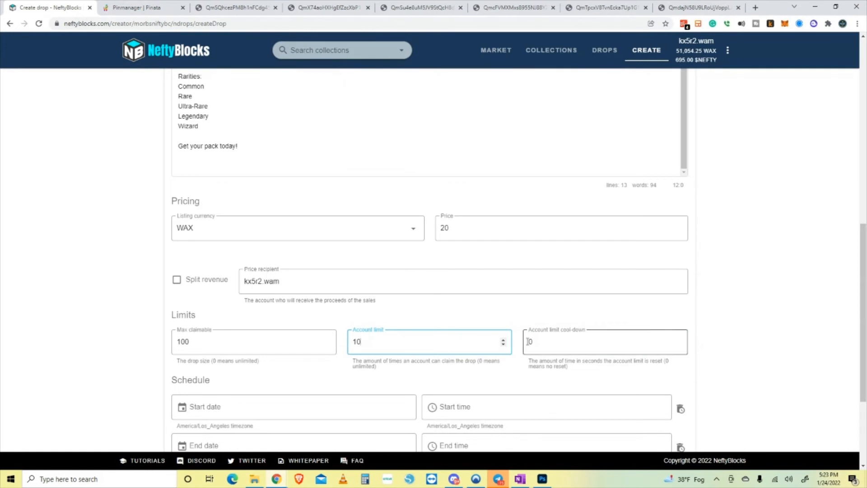
double_click(546, 346)
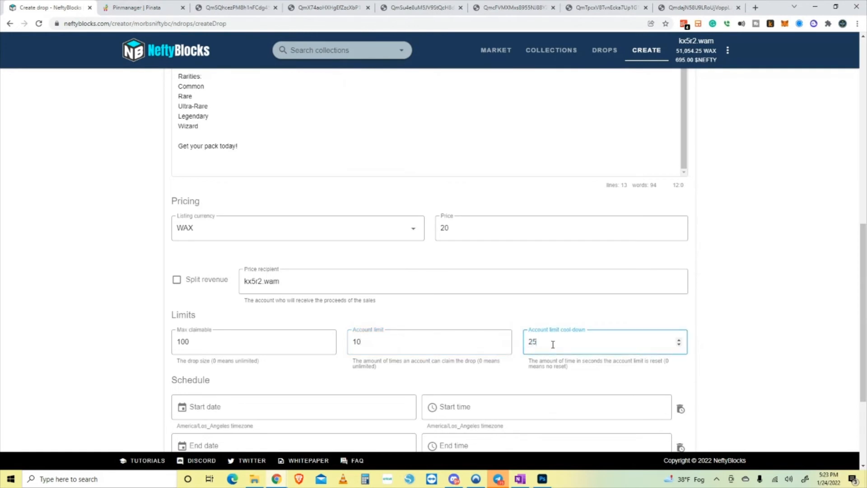
text(25)
click(650, 321)
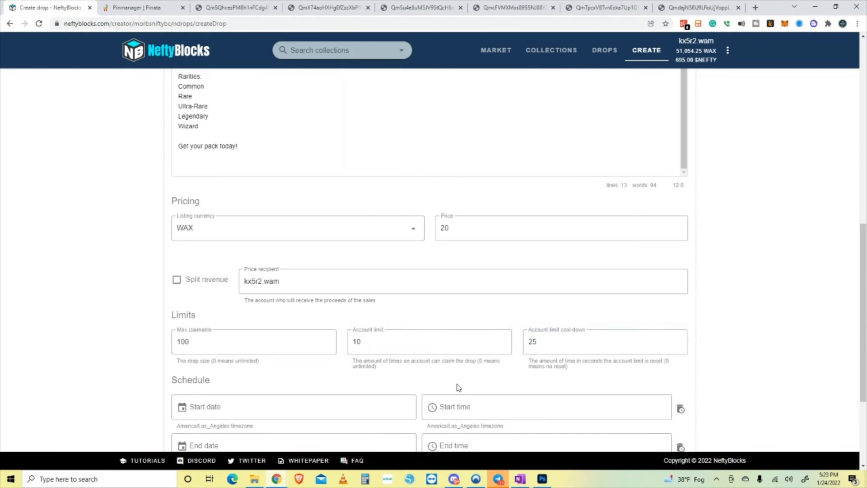
- Schedule the drop to start on 2022-02-02 at 12:00:00
scroll(449, 379, down, 3)
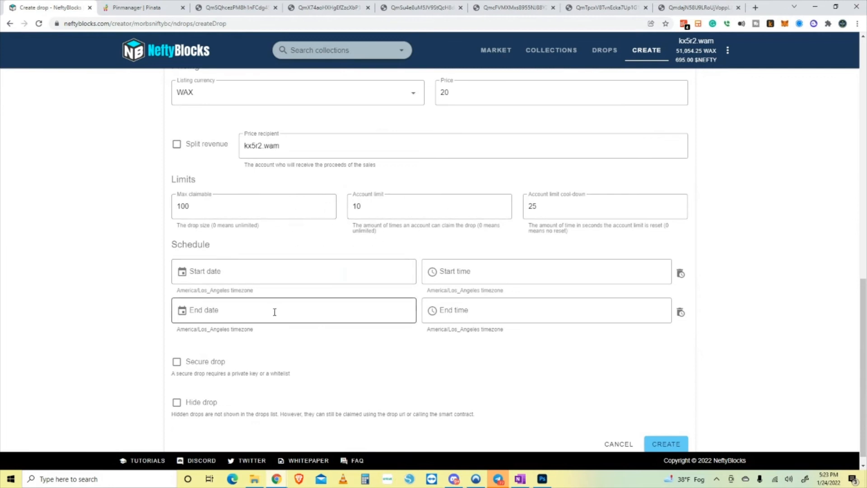
click(183, 280)
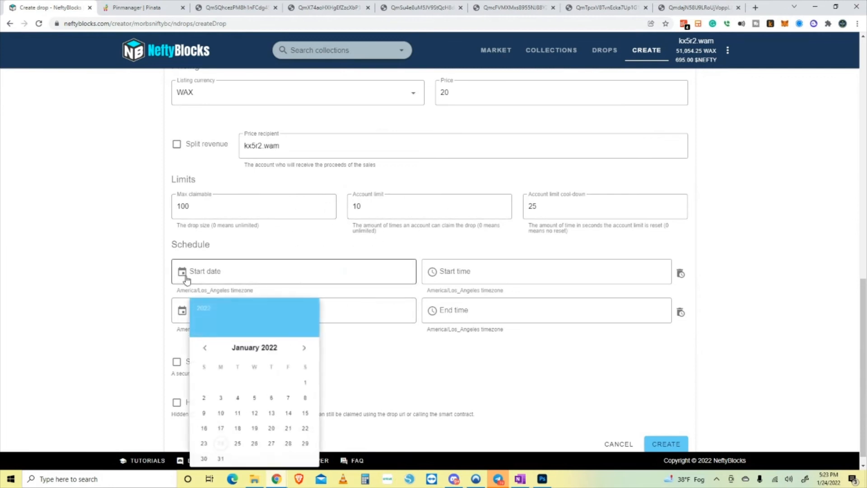
click(305, 349)
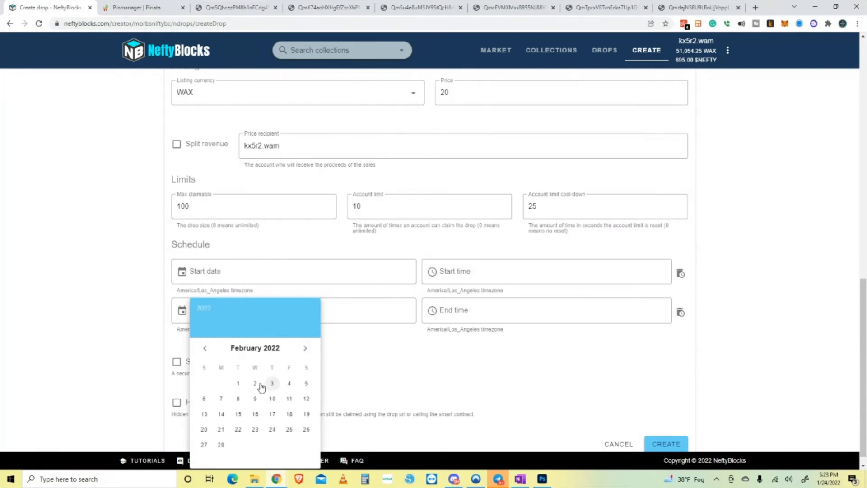
click(254, 383)
click(431, 272)
click(509, 346)
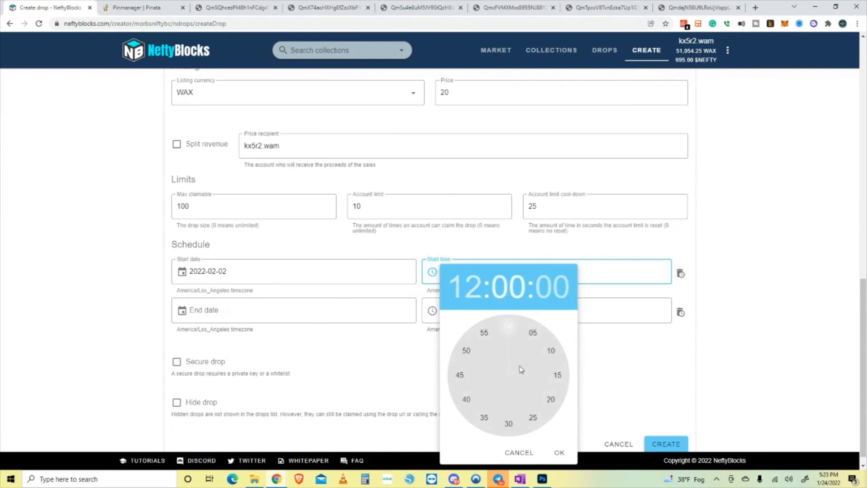
click(559, 452)
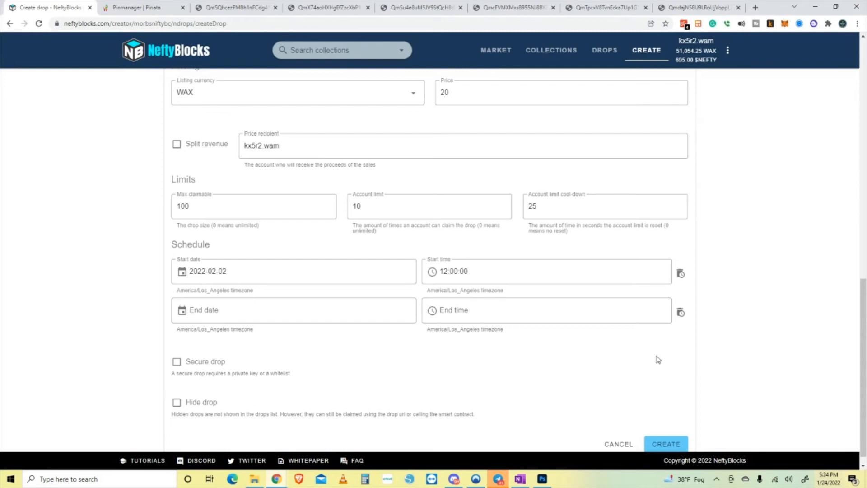
- Review the completed drop form, then submit it for creation and respond to the wallet signing request
scroll(526, 382, up, 15)
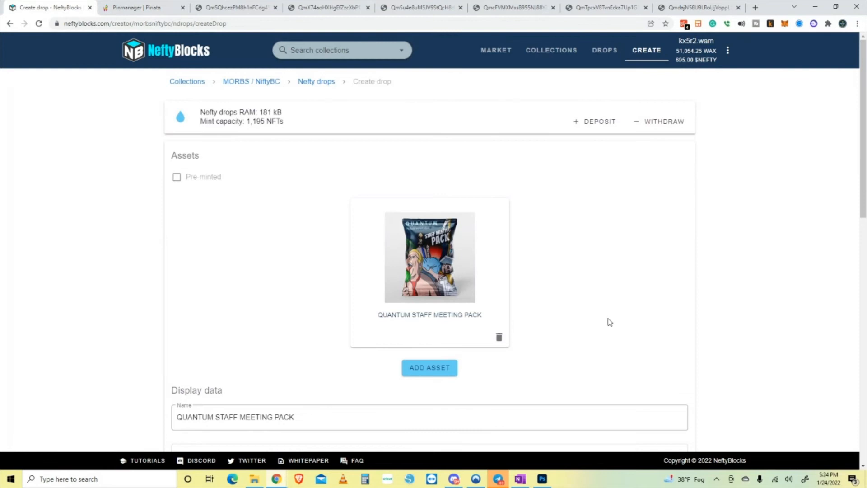
scroll(605, 323, down, 3)
scroll(469, 284, down, 3)
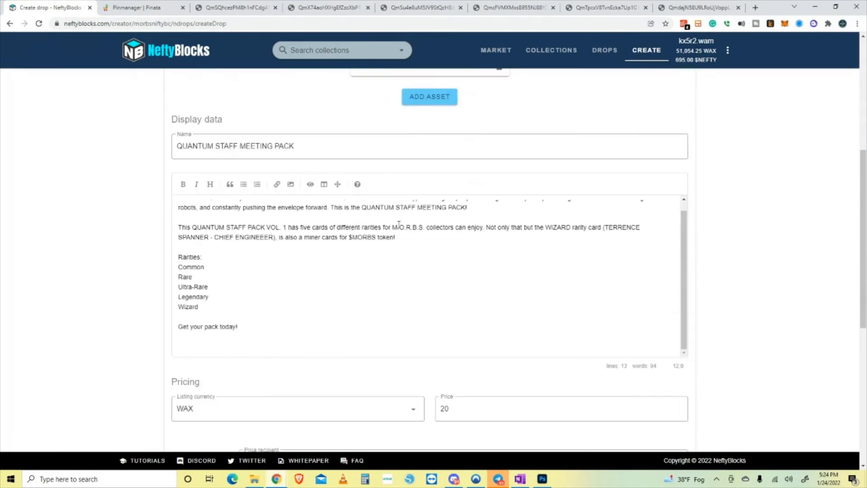
scroll(437, 251, down, 4)
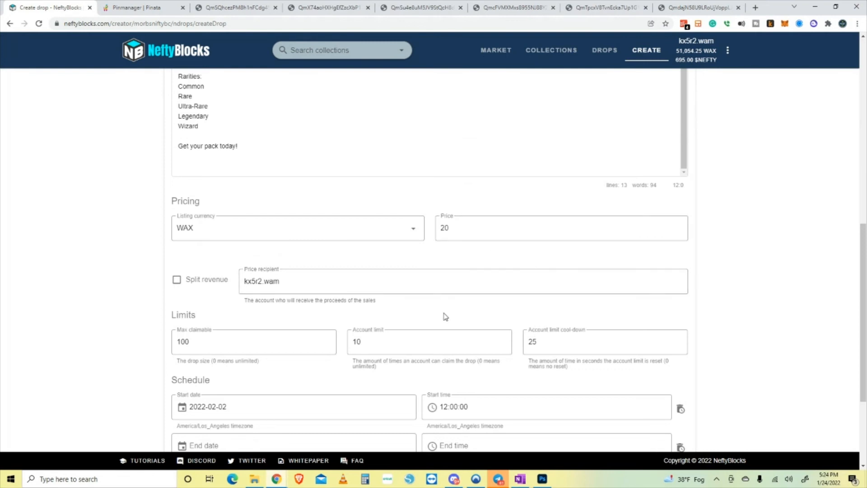
scroll(555, 307, down, 2)
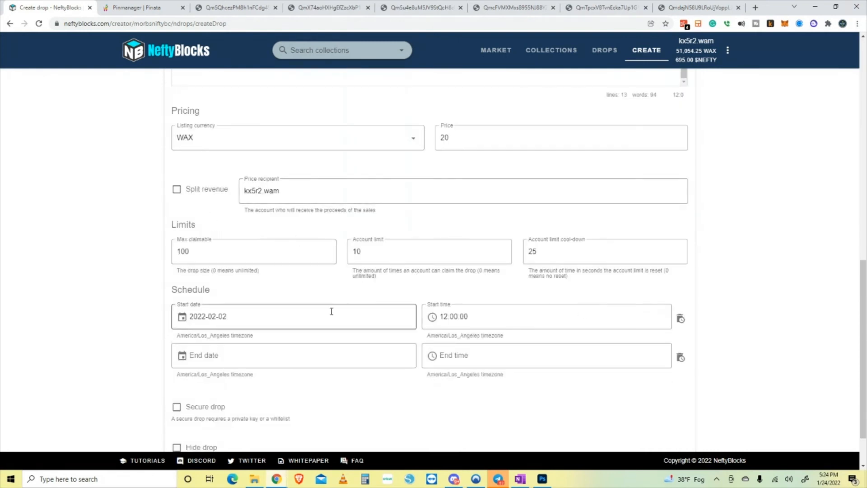
scroll(331, 311, down, 2)
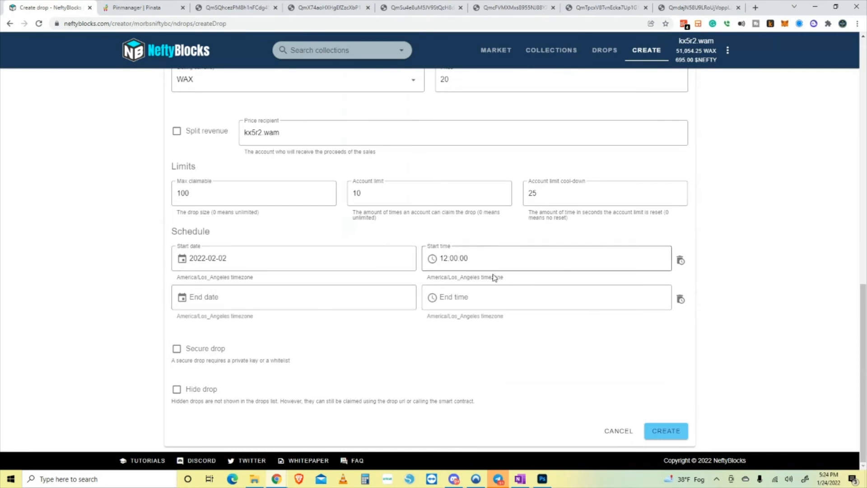
click(660, 433)
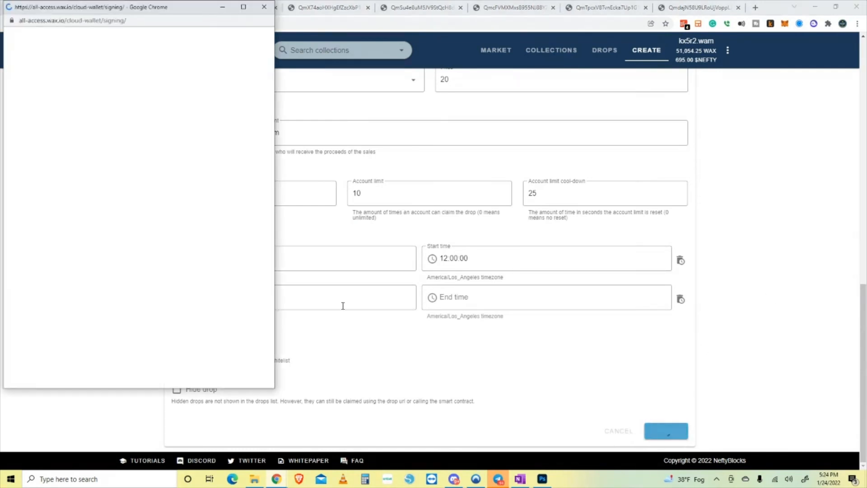
click(141, 246)
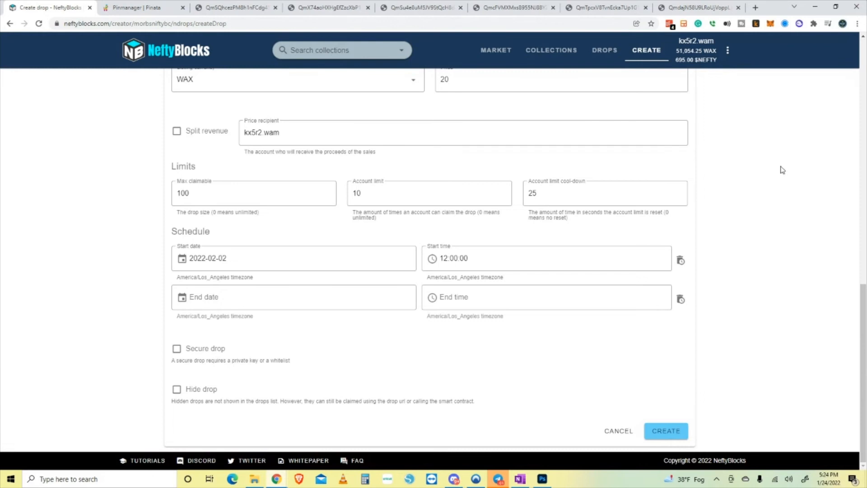
- Open Anchor Wallet to look at its accounts overview, then close it
scroll(502, 402, up, 15)
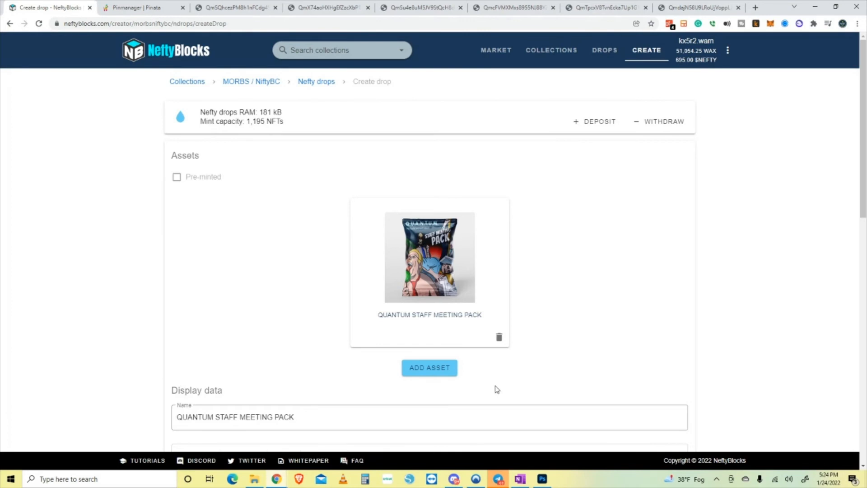
click(72, 481)
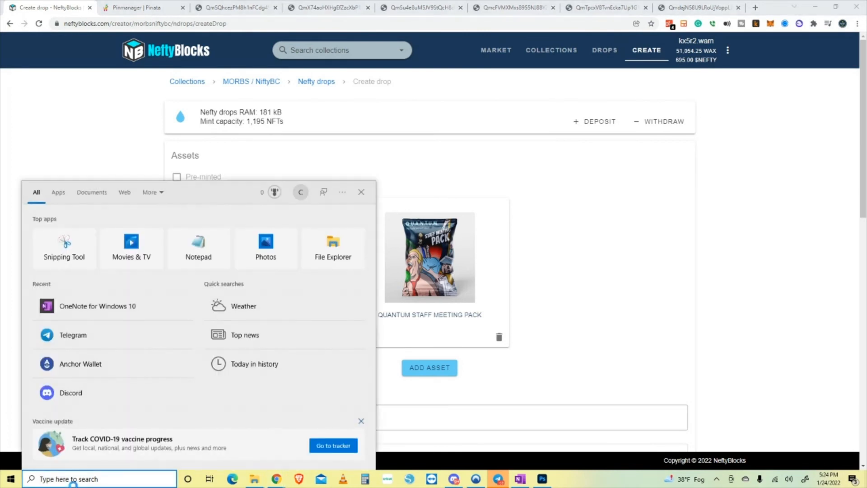
click(88, 364)
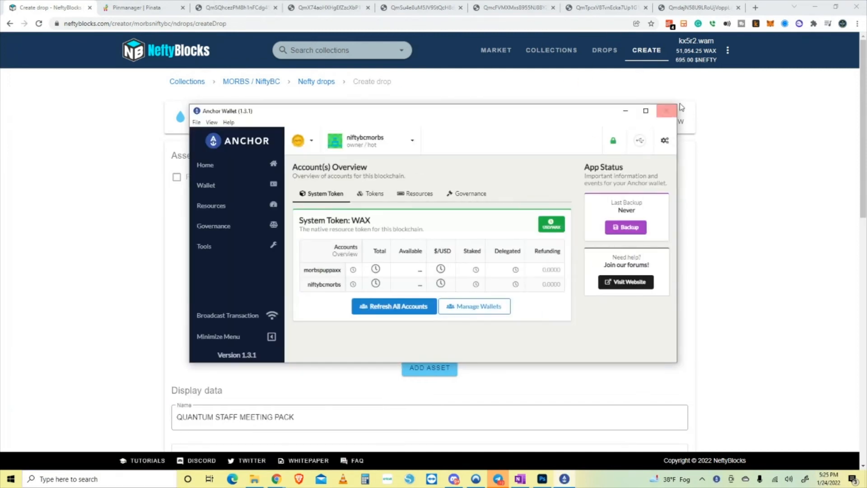
click(669, 112)
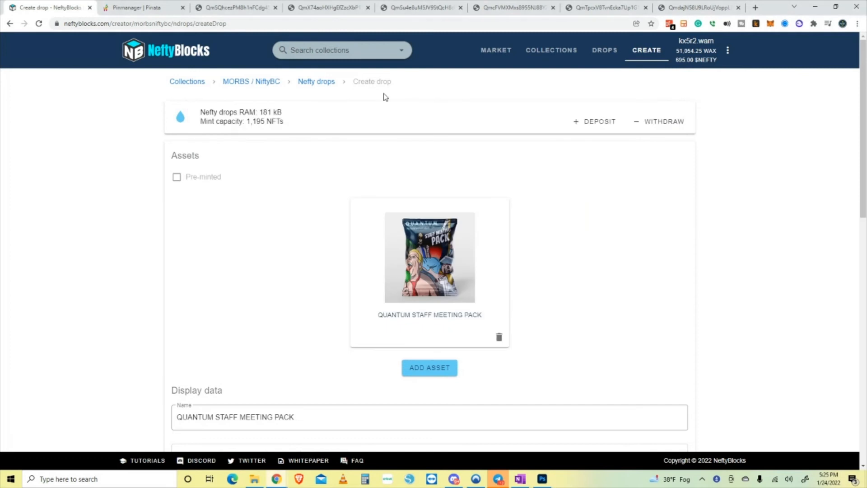
- Open the WAX Cloud Wallet dashboard at wallet.wax.io in a new browser tab and bring up the network resources
click(755, 8)
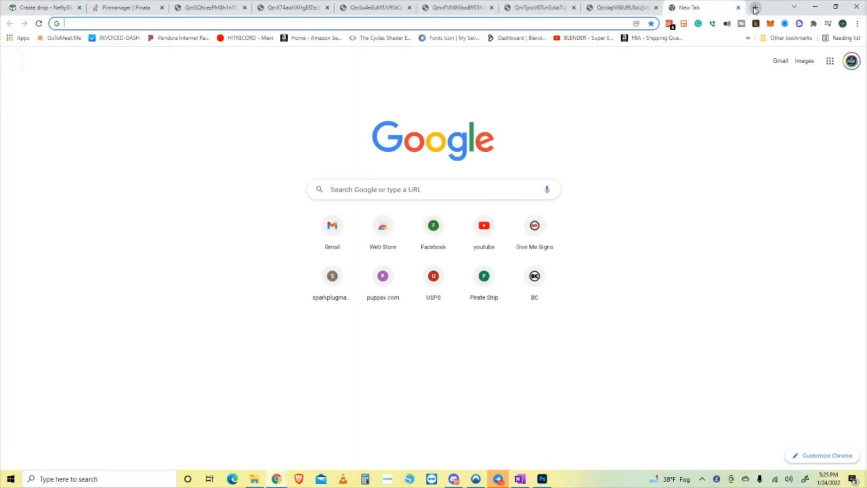
text(wax)
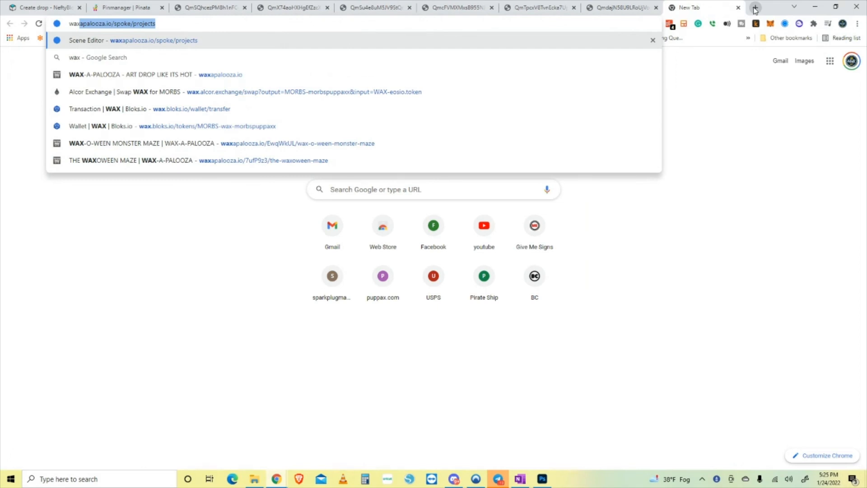
key(BackSpace)
key(BackSpace)
key(BackSpace)
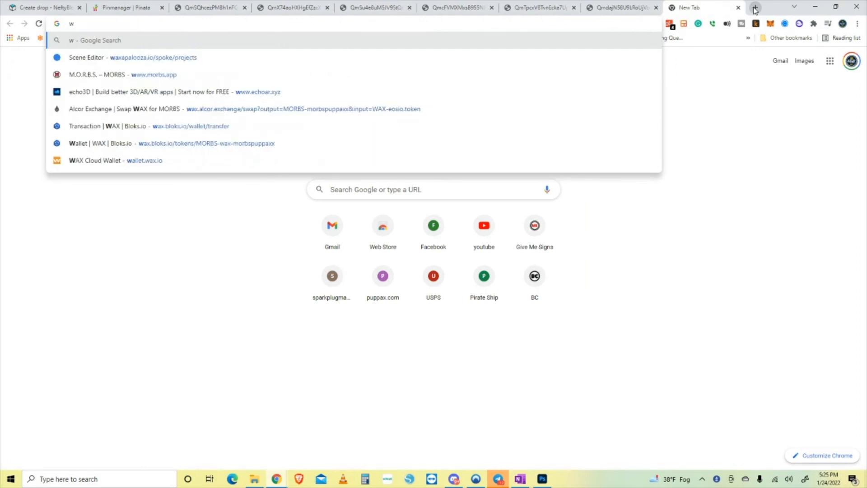
text(all)
key(Return)
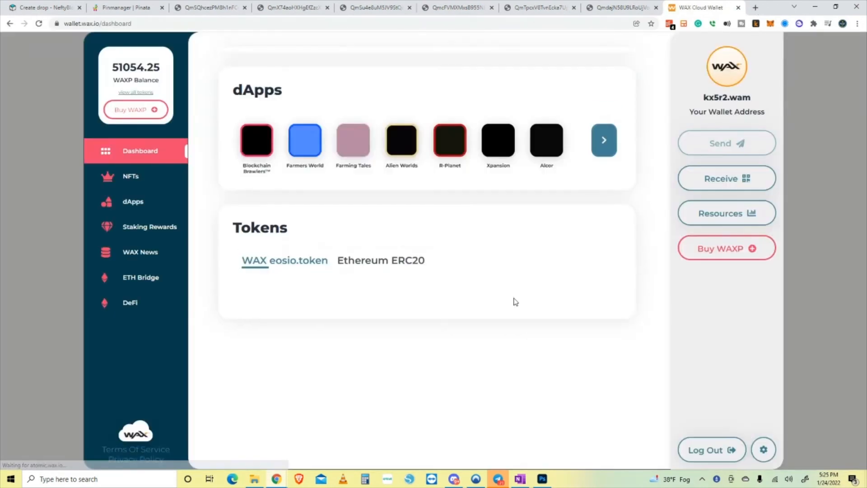
click(725, 214)
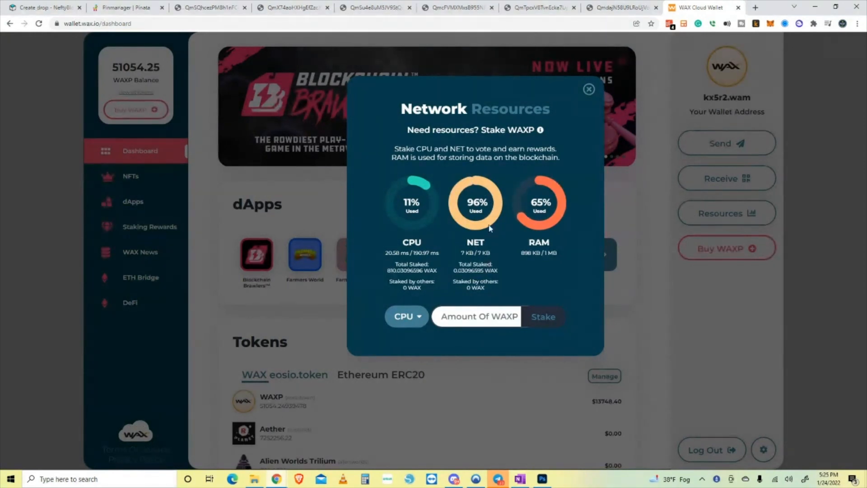
- Stake 100 WAXP to NET, approve the transaction request, and dismiss the confirmation
click(406, 316)
click(404, 343)
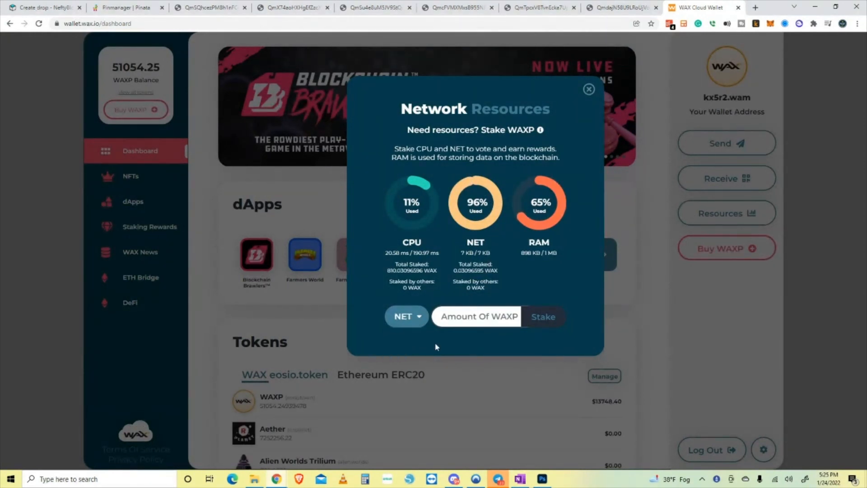
click(488, 316)
text(100)
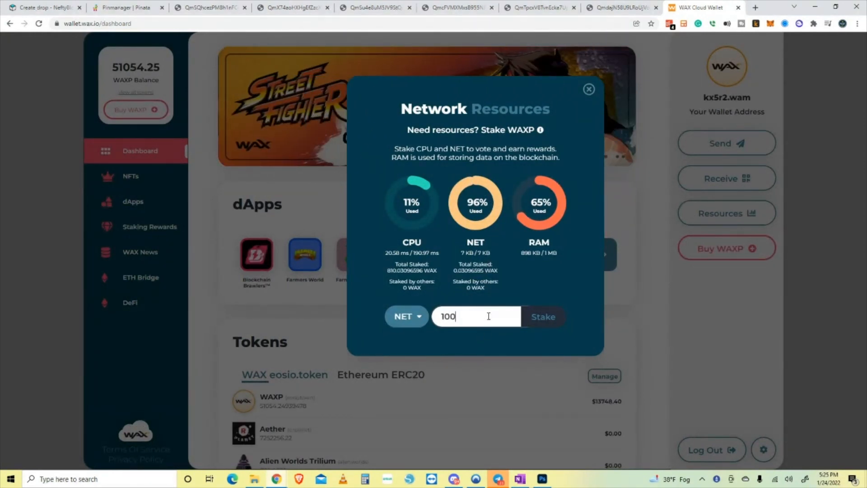
click(542, 320)
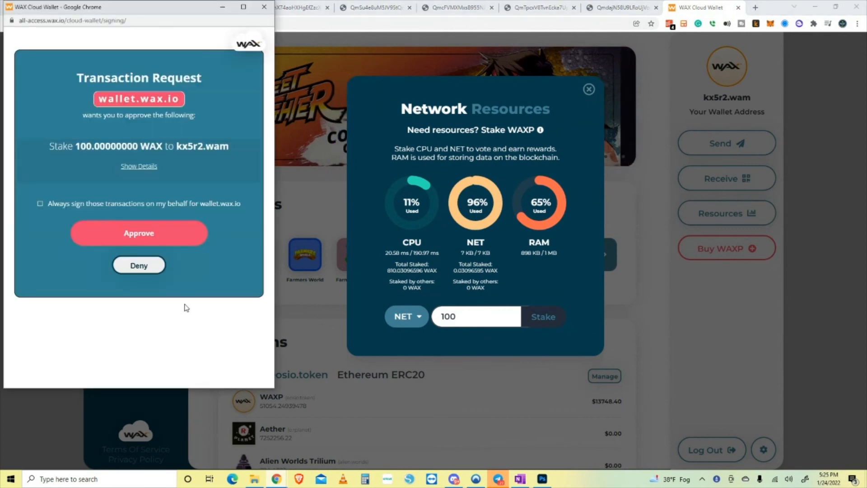
click(160, 243)
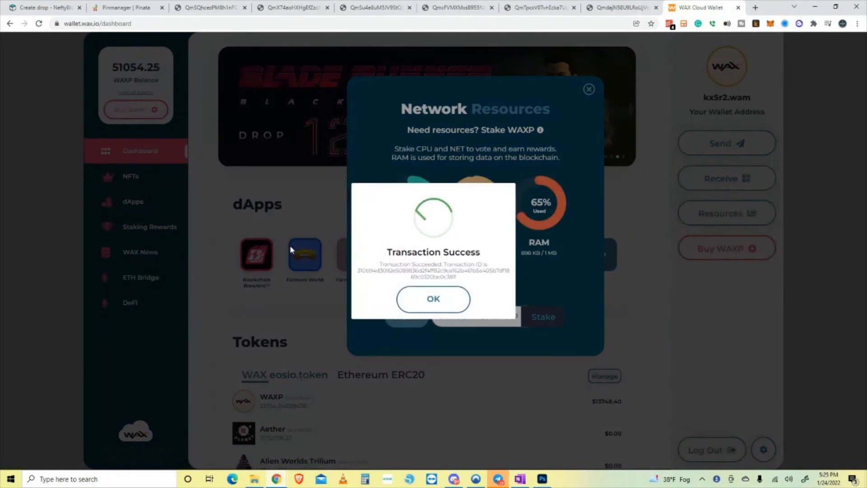
click(434, 303)
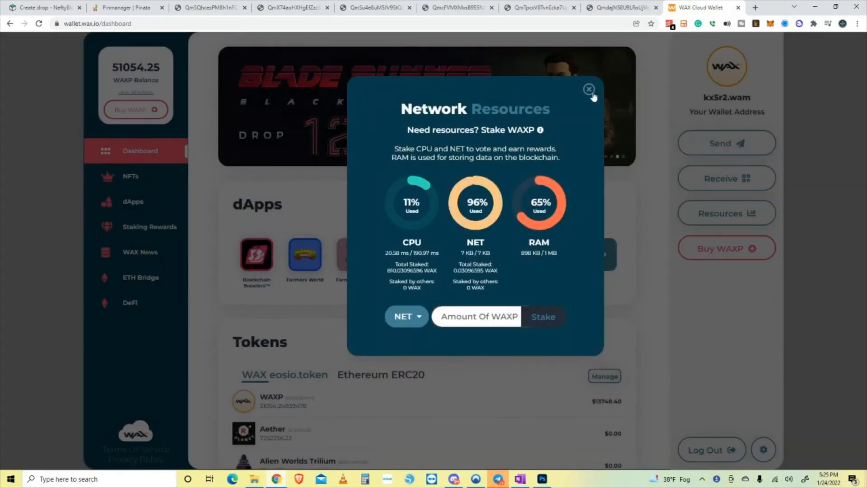
- Recheck the account's CPU, NET and RAM usage in the wallet's network resources after staking
click(589, 90)
click(707, 214)
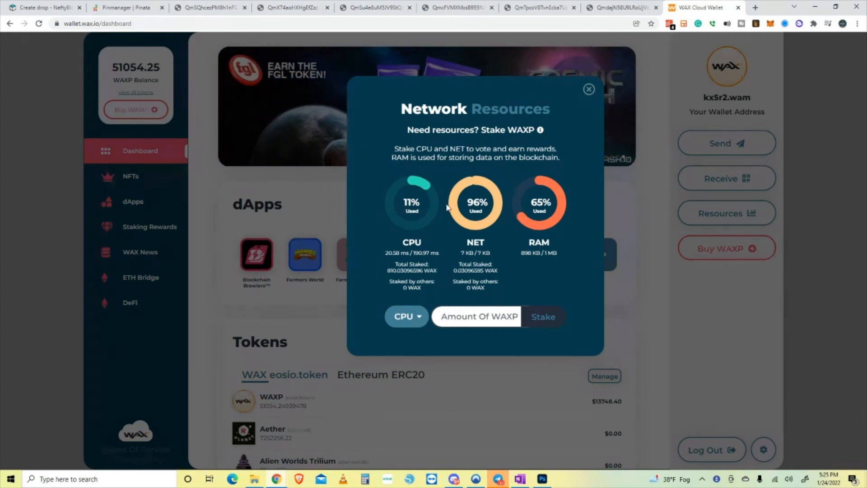
click(411, 318)
click(404, 344)
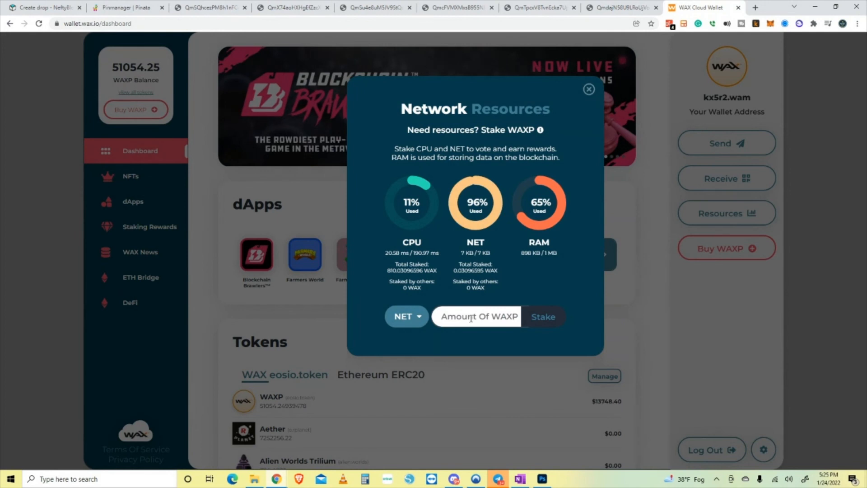
click(589, 89)
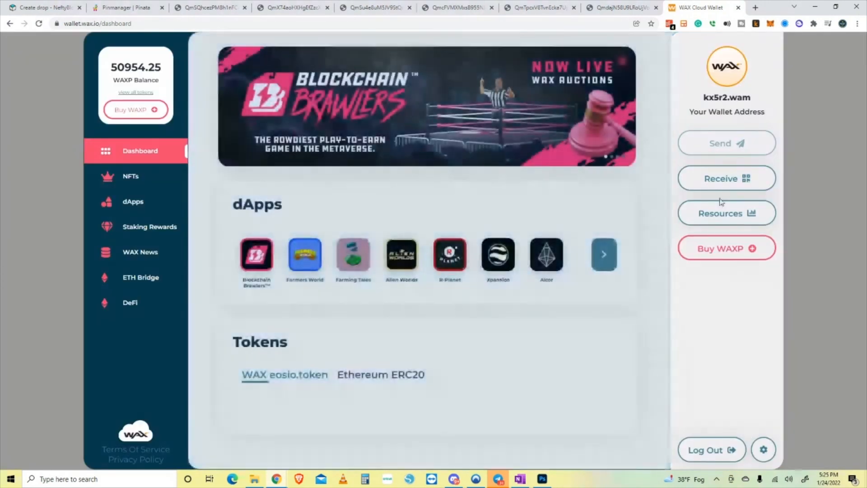
click(720, 207)
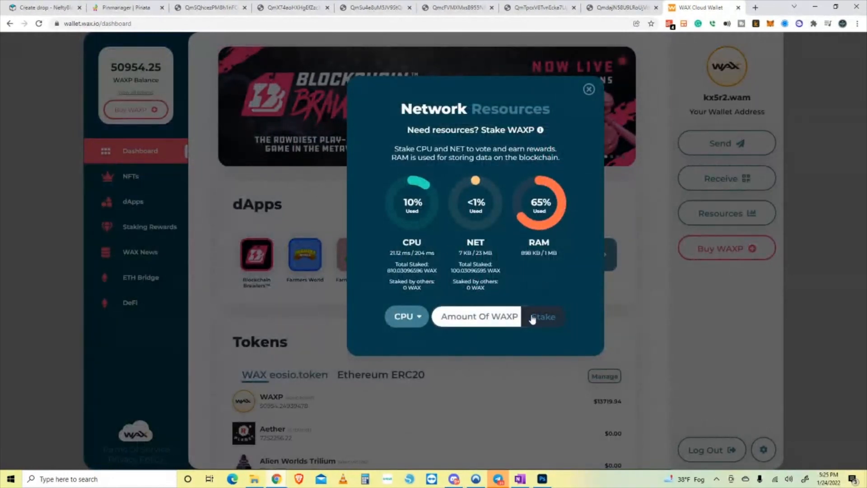
click(589, 89)
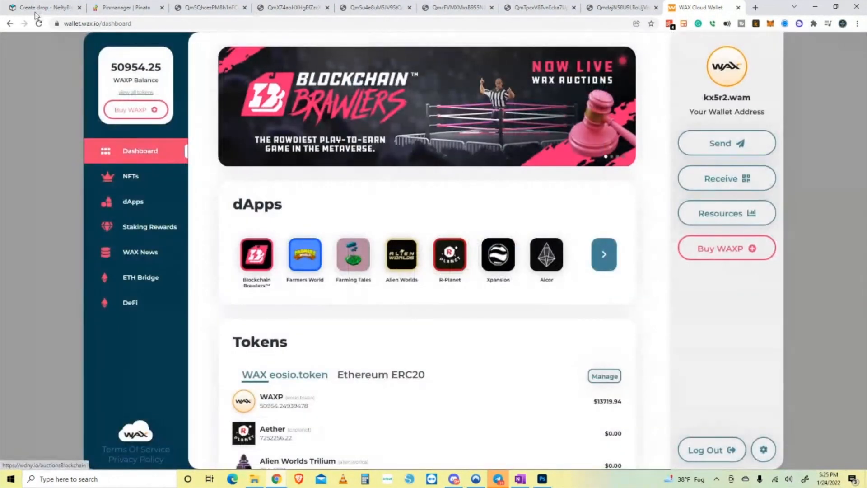
click(24, 9)
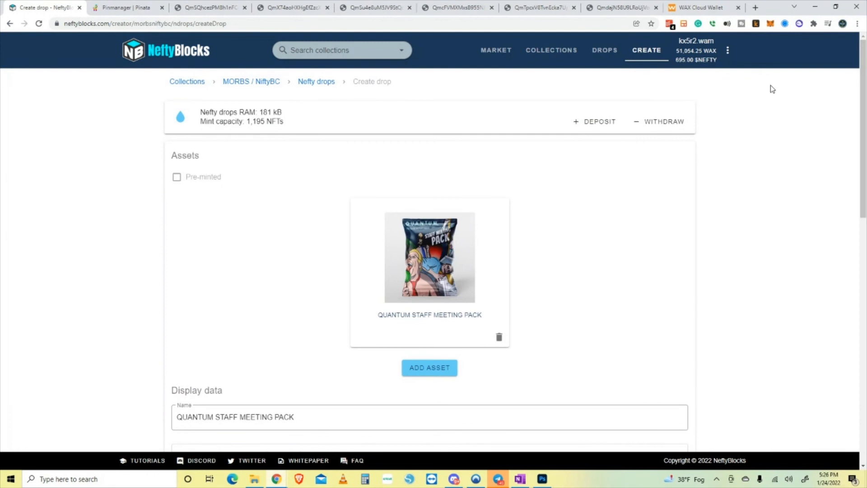
click(694, 8)
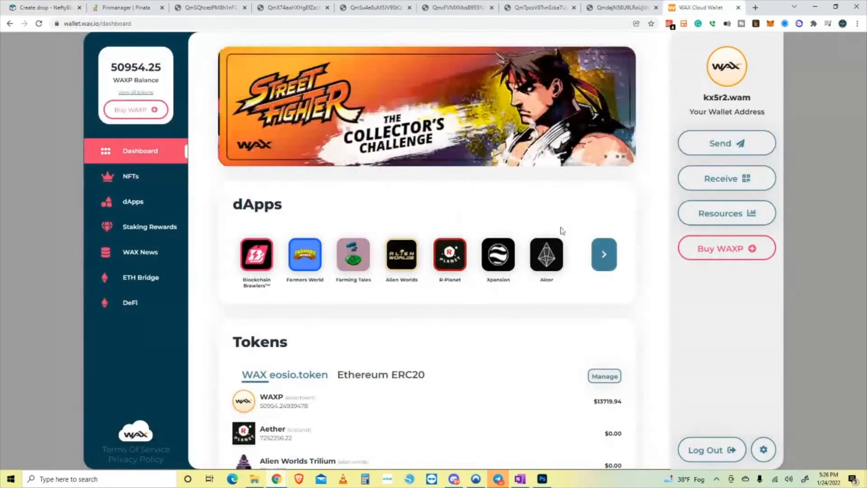
click(724, 222)
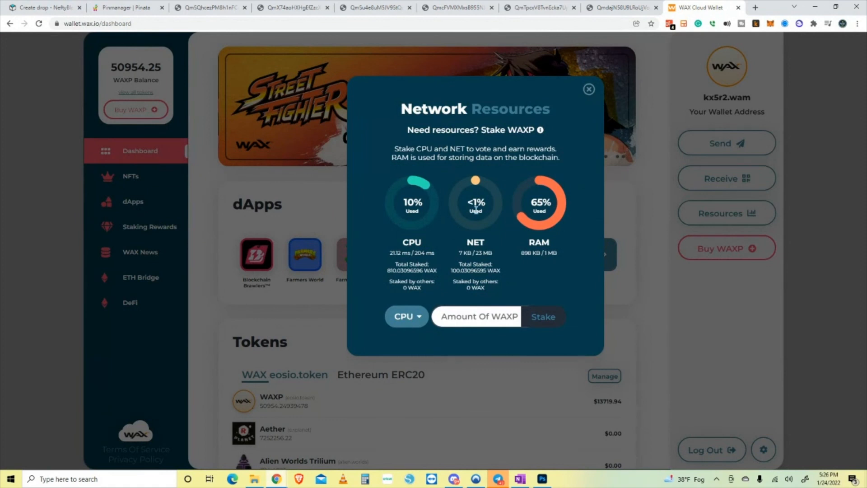
- Return to the NeftyBlocks drop form, review its entries, resubmit the drop for creation, and approve the wallet transaction
click(45, 7)
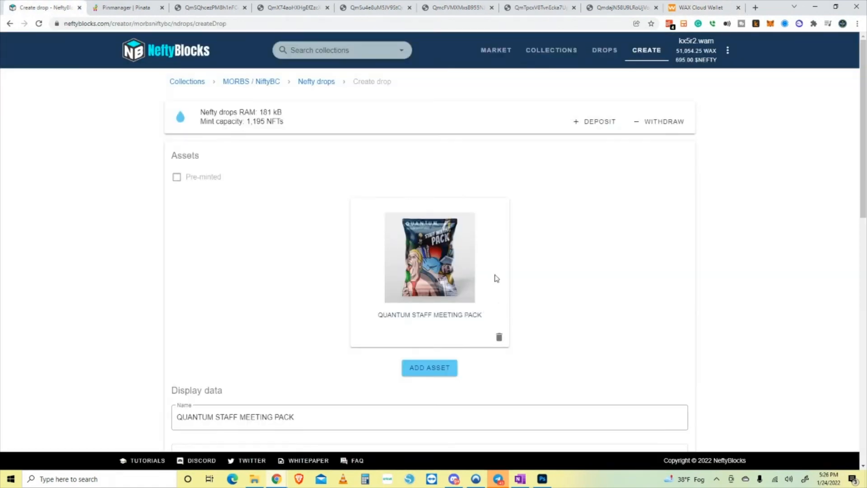
scroll(534, 276, down, 1)
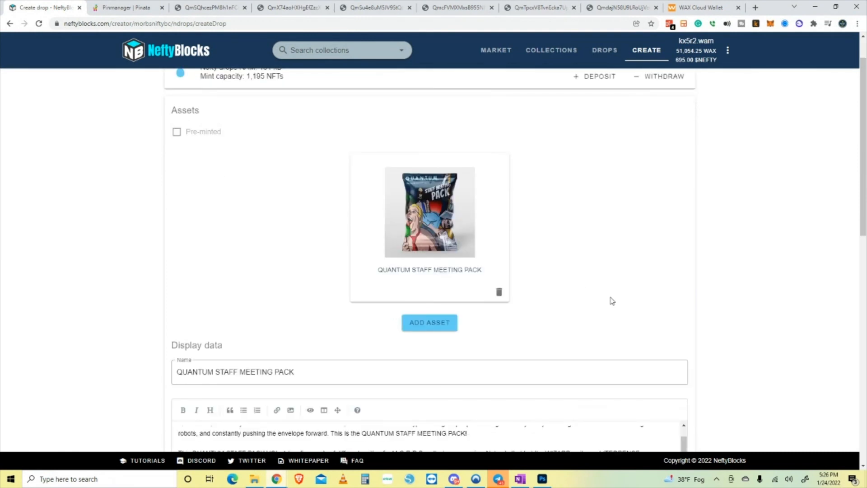
scroll(612, 297, down, 3)
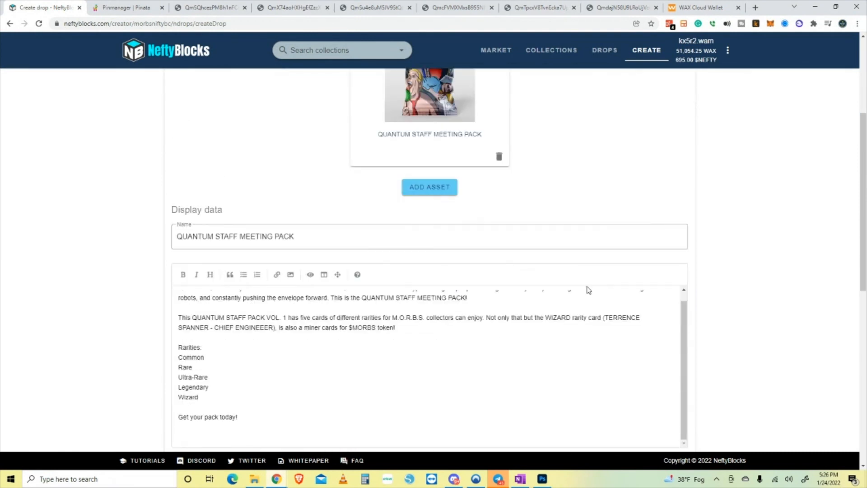
scroll(606, 236, down, 6)
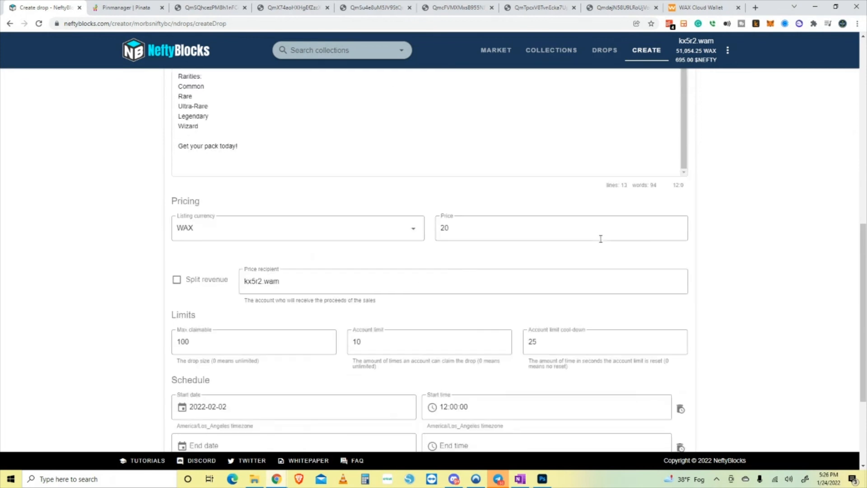
scroll(538, 264, down, 3)
scroll(572, 370, down, 1)
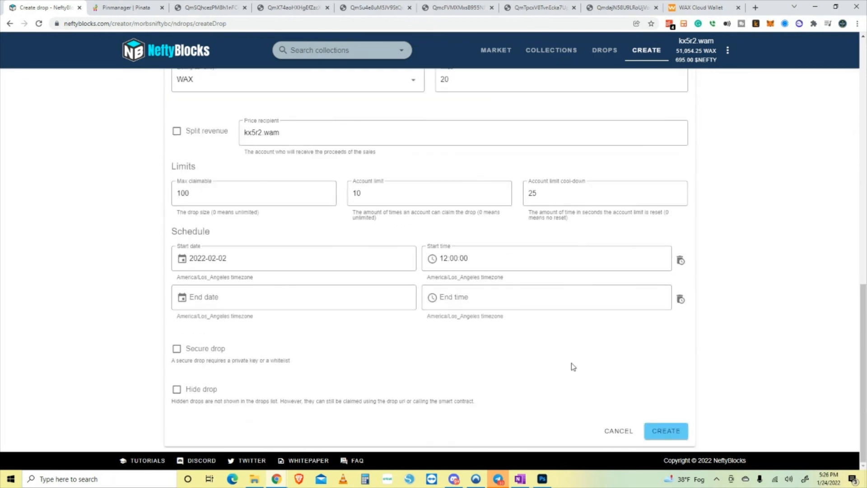
click(666, 431)
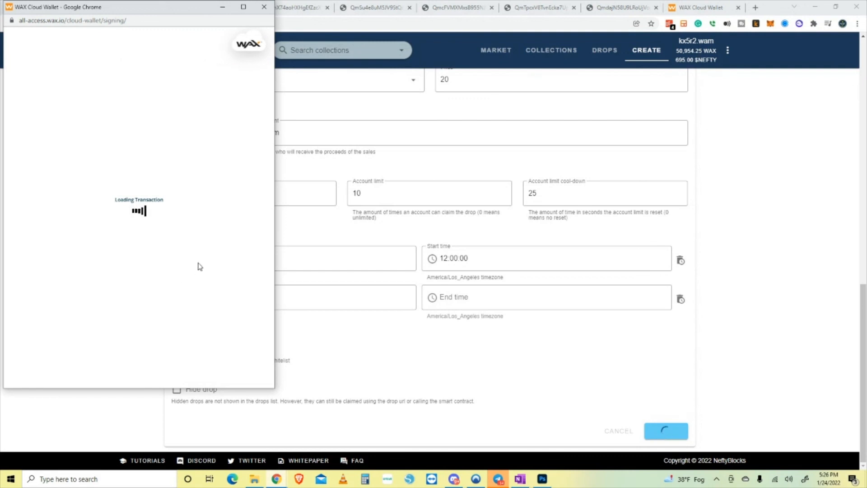
click(163, 249)
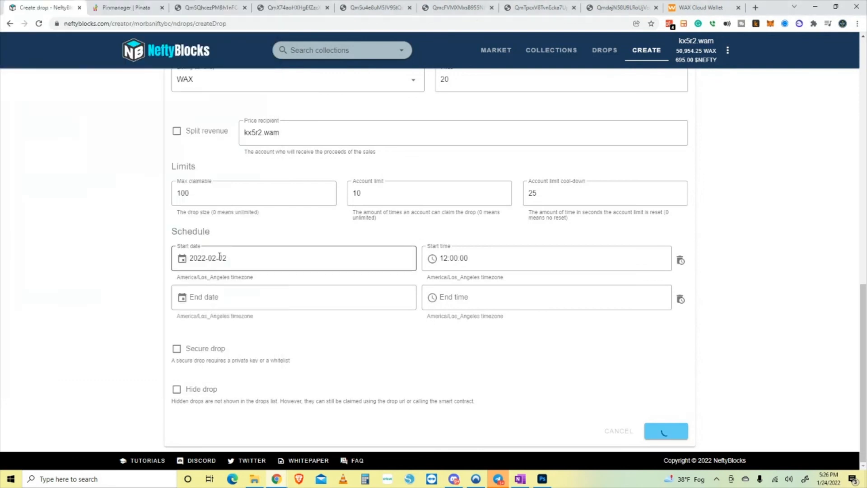